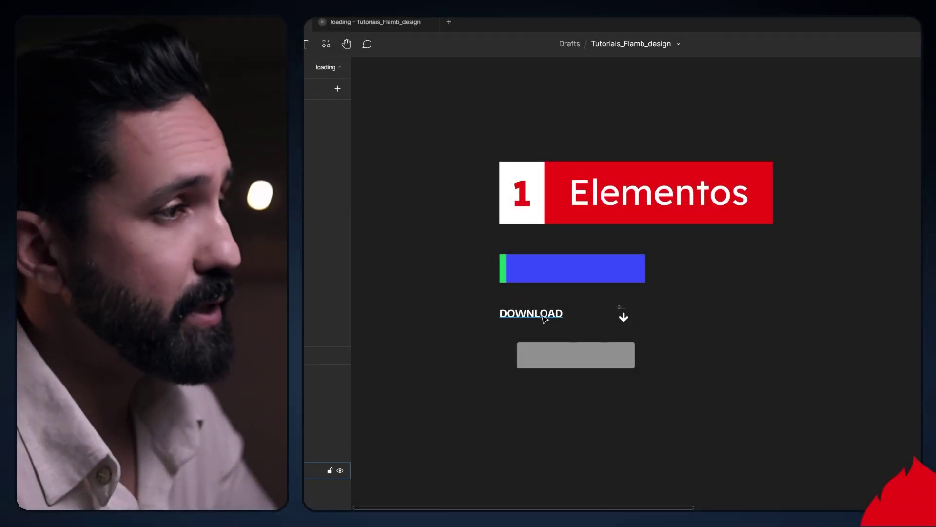
- Inspect the DOWNLOAD label, arrow icon, grey button rectangle and blue loading bar
left_click(540, 316)
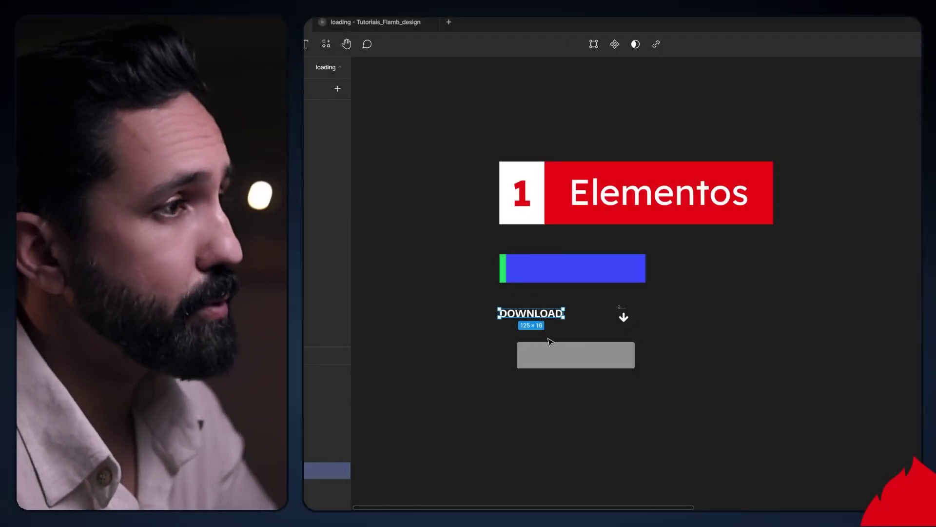
left_click(623, 317)
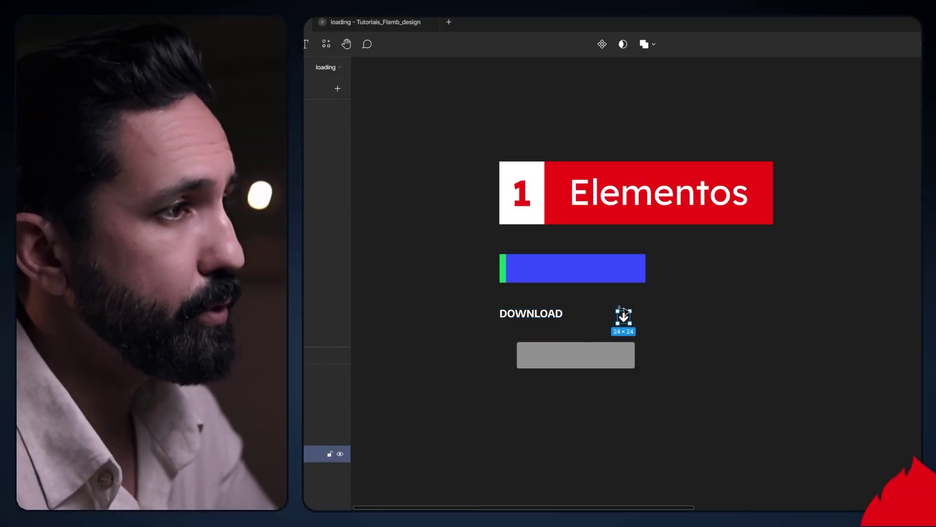
left_click(603, 356)
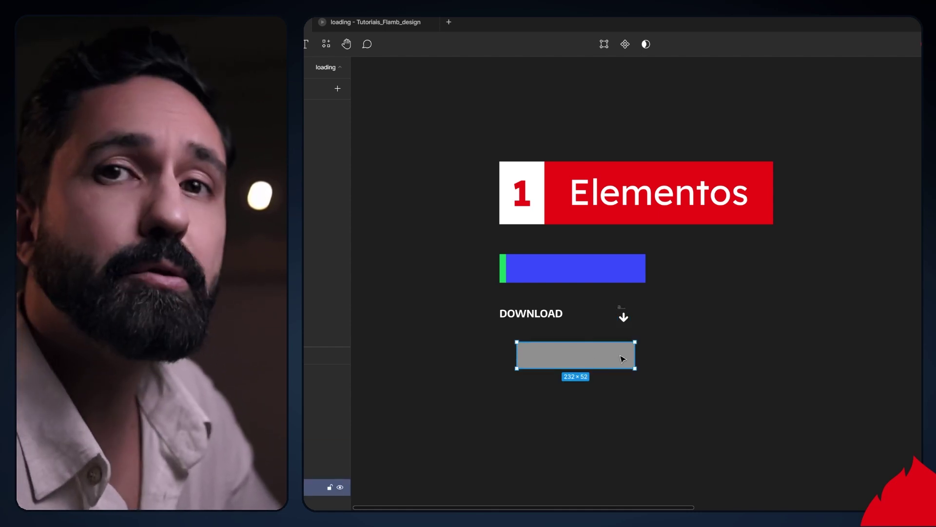
left_click(519, 271)
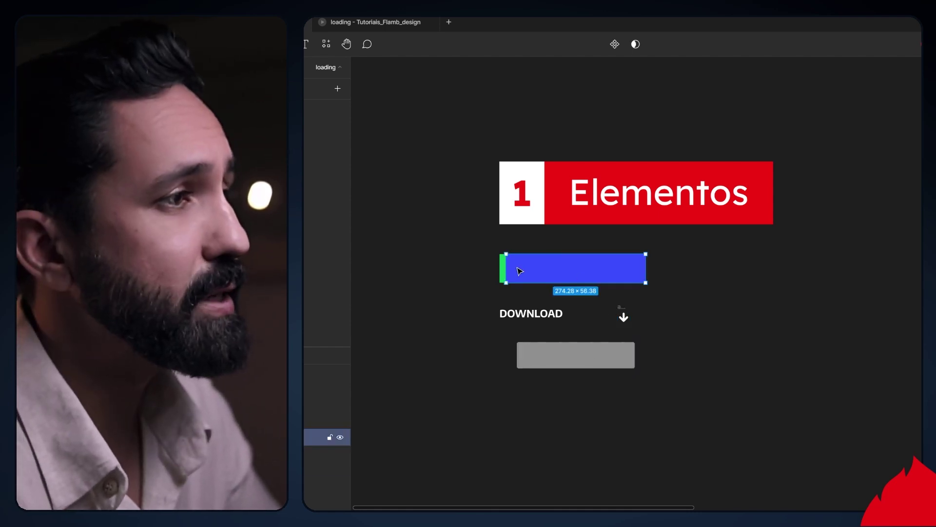
left_click(481, 277)
left_click(554, 267)
left_click(580, 352)
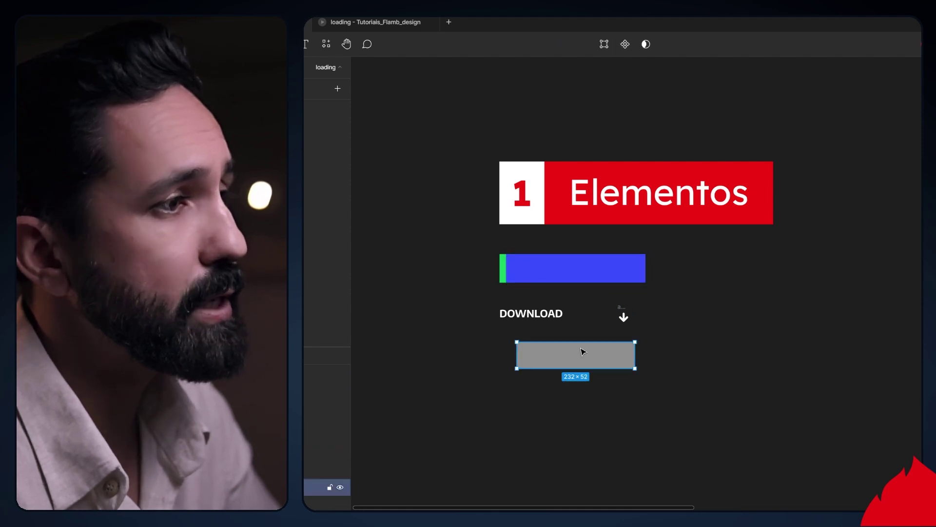
- Preview the green fill stretched across the bar, then undo the stretch
left_click(572, 268)
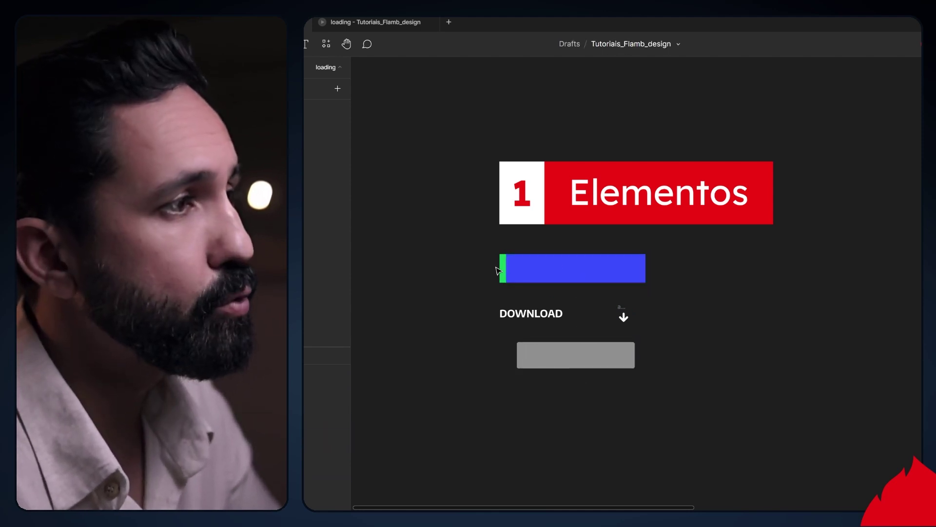
left_click(503, 273)
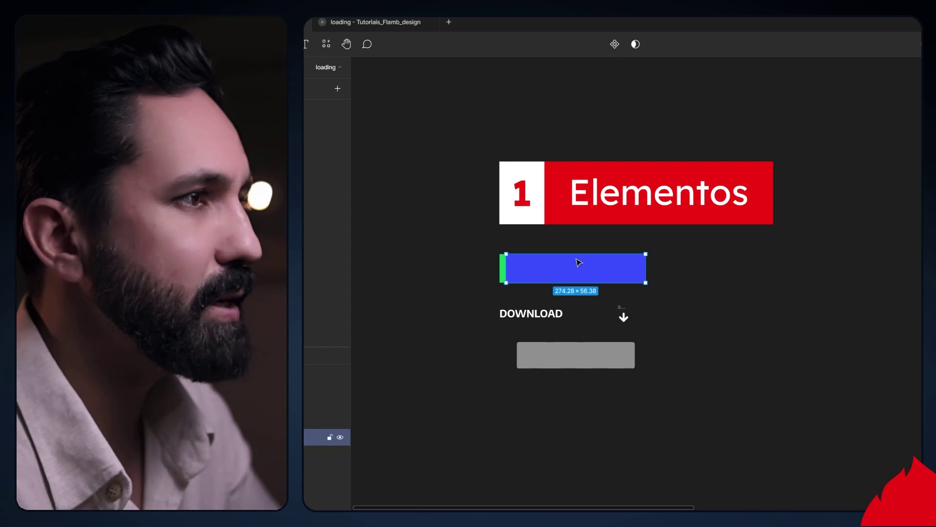
left_click(502, 268)
left_click_drag(507, 269, 626, 275)
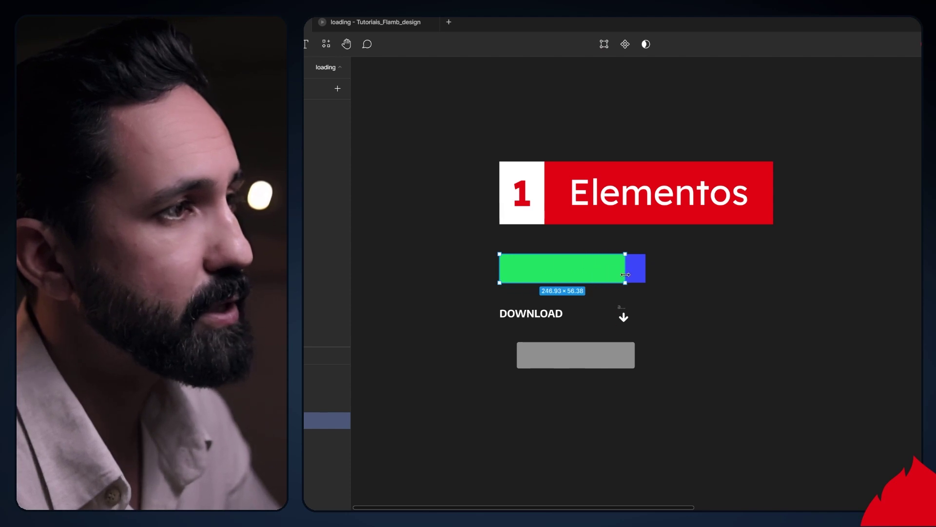
key("ctrl+z")
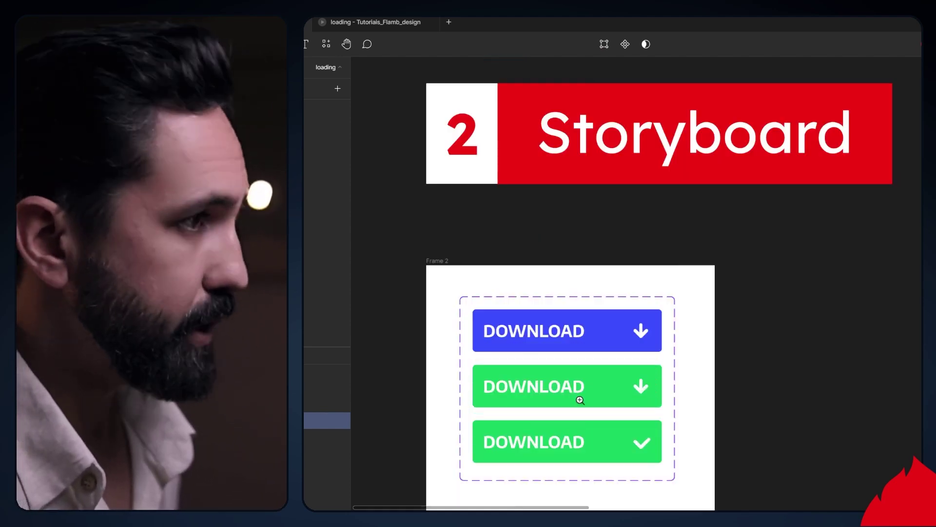
- Select the three-variant DOWNLOAD set, then scroll to the Tutorial section with the iPhone 14 frame
left_click(603, 335)
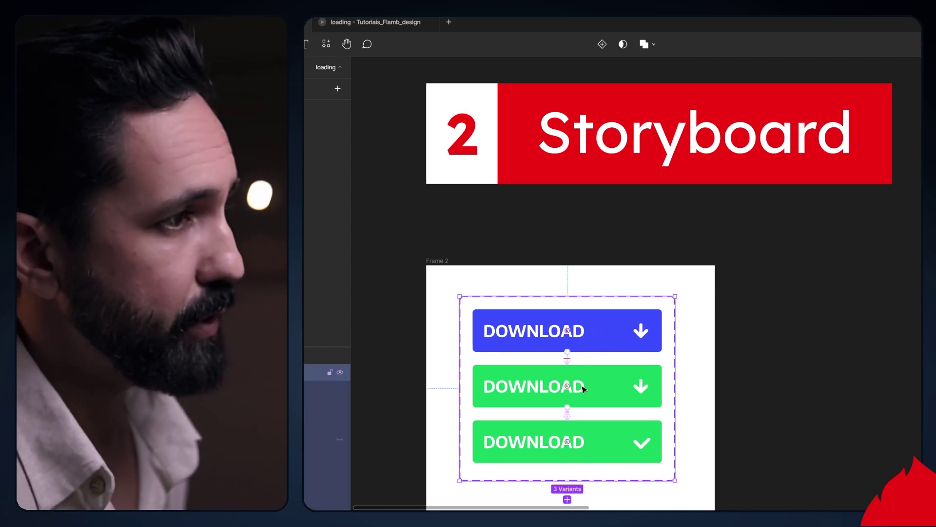
scroll(641, 377, "down", 1)
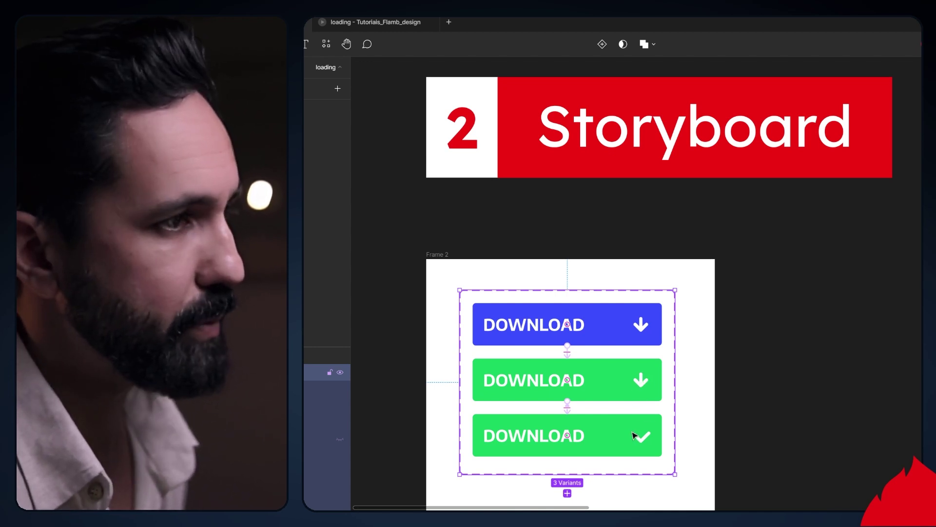
scroll(743, 429, "down", 1)
scroll(743, 429, "down", 5)
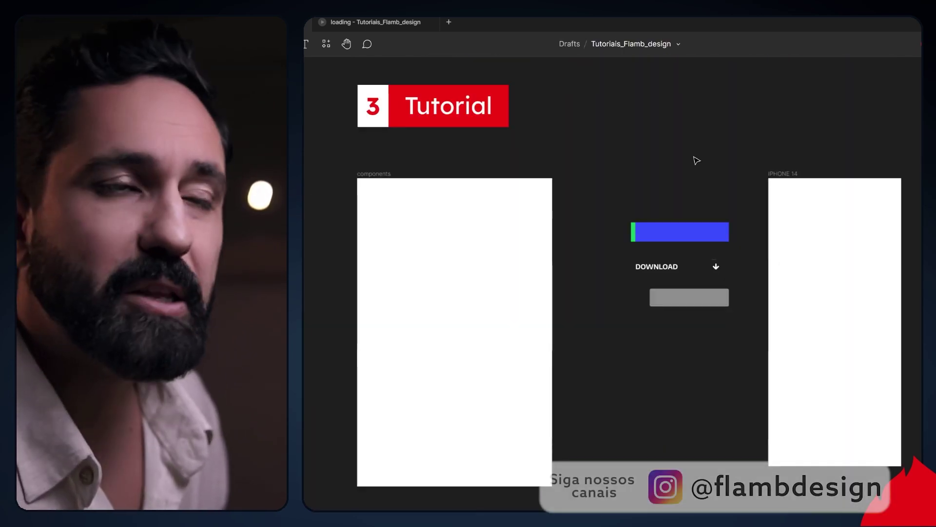
- Move the grey button rectangle into the IPHONE 14 frame
left_click(784, 176)
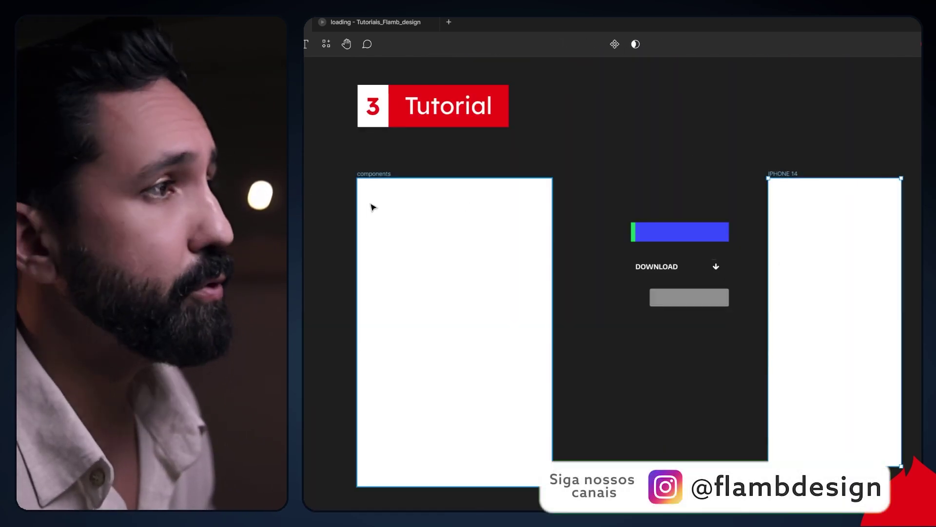
left_click(370, 174)
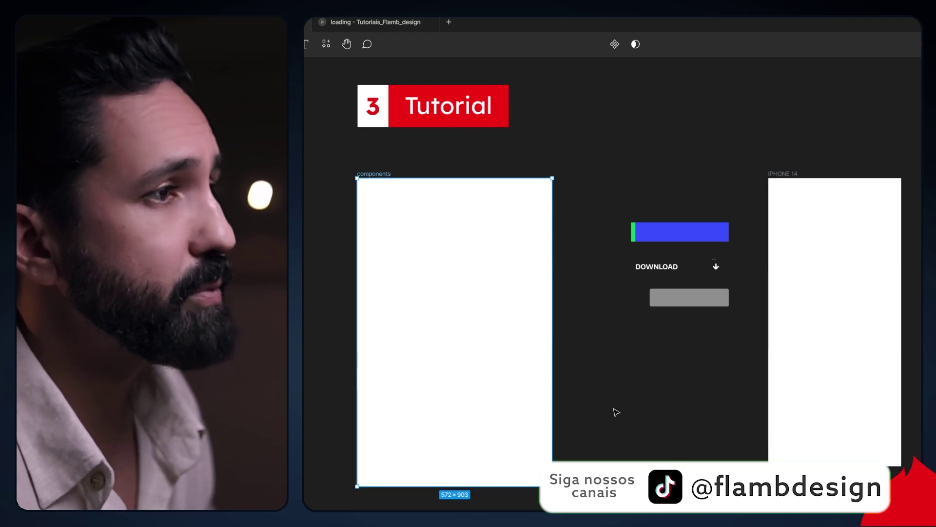
left_click(606, 195)
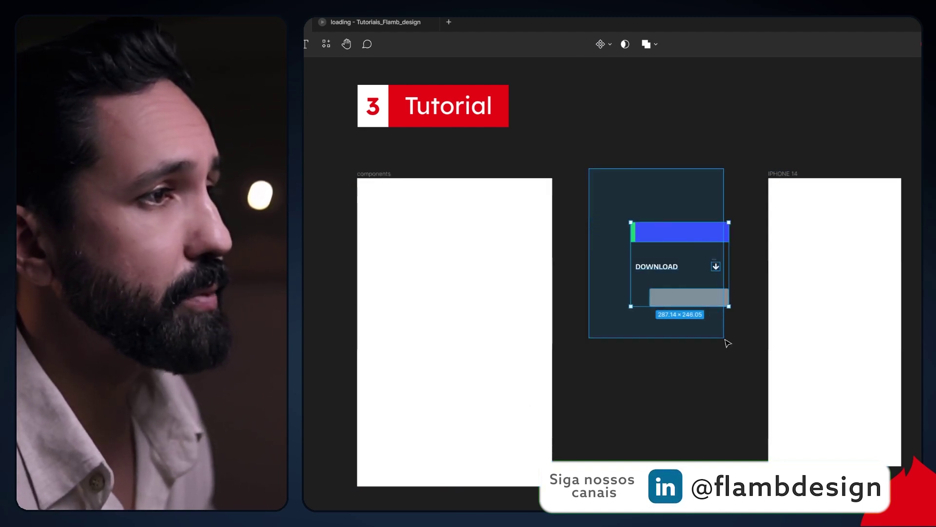
left_click_drag(694, 291, 734, 355)
left_click(736, 358)
left_click_drag(698, 297, 713, 286)
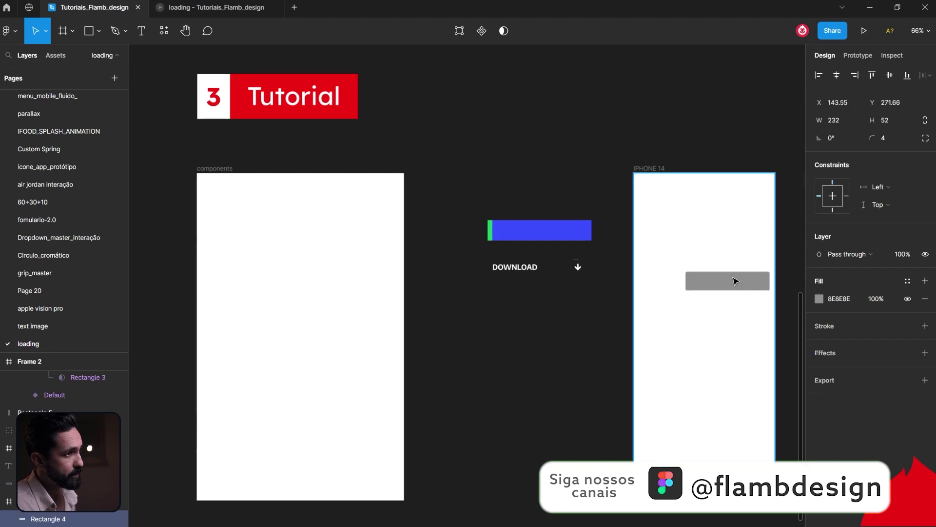
- Place the DOWNLOAD label and down arrow on the grey rectangle and zoom in
scroll(706, 257, "up", 5)
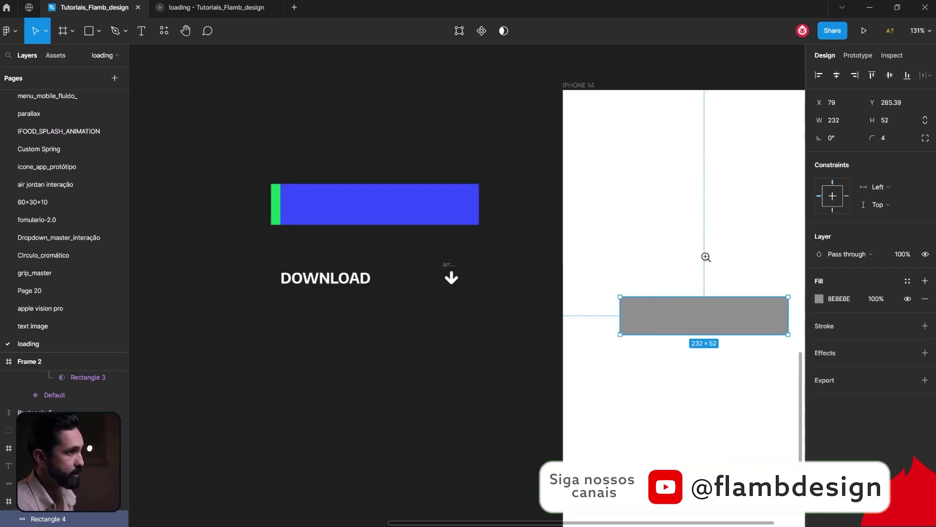
left_click_drag(246, 262, 606, 299)
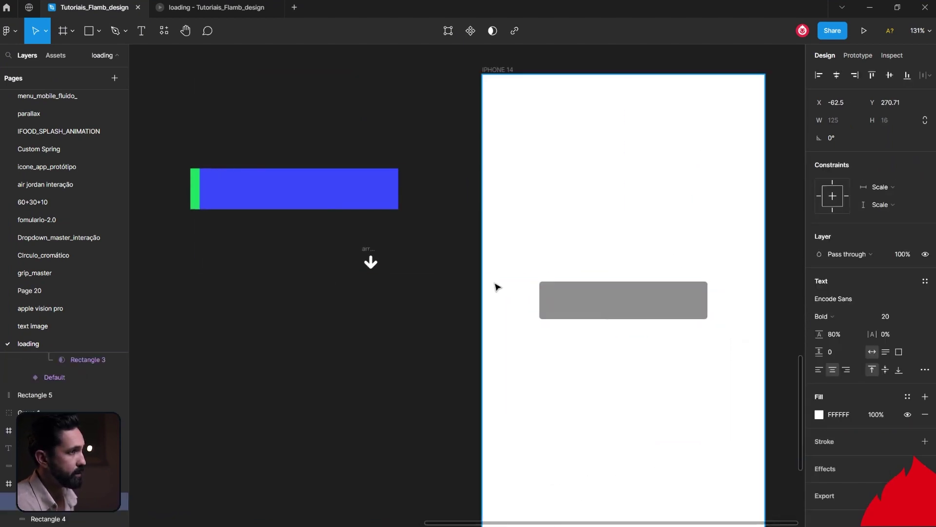
left_click(371, 252)
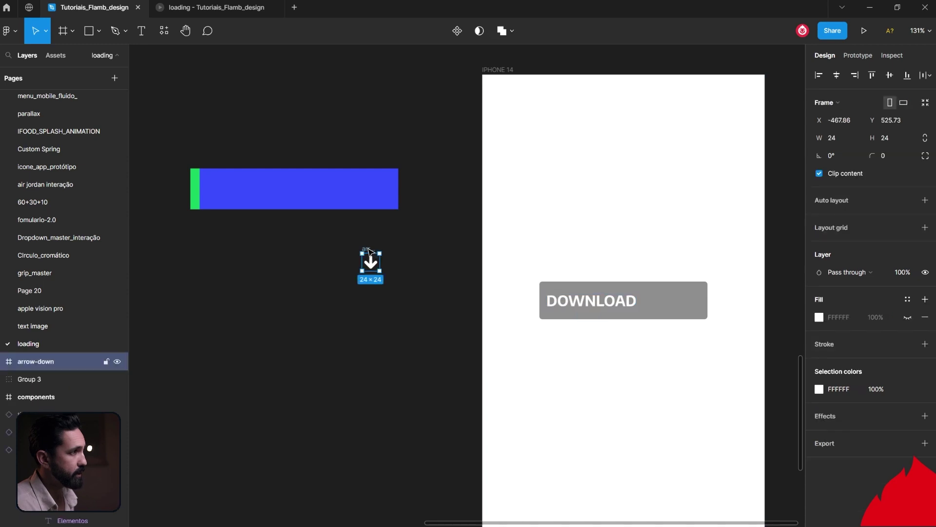
left_click_drag(369, 252, 681, 294)
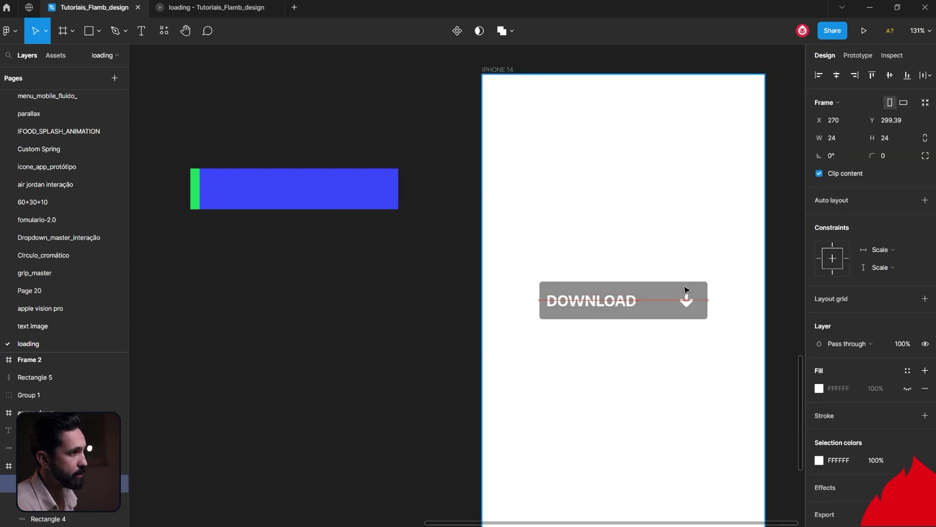
left_click(648, 313)
key("shift+2")
left_click(818, 299)
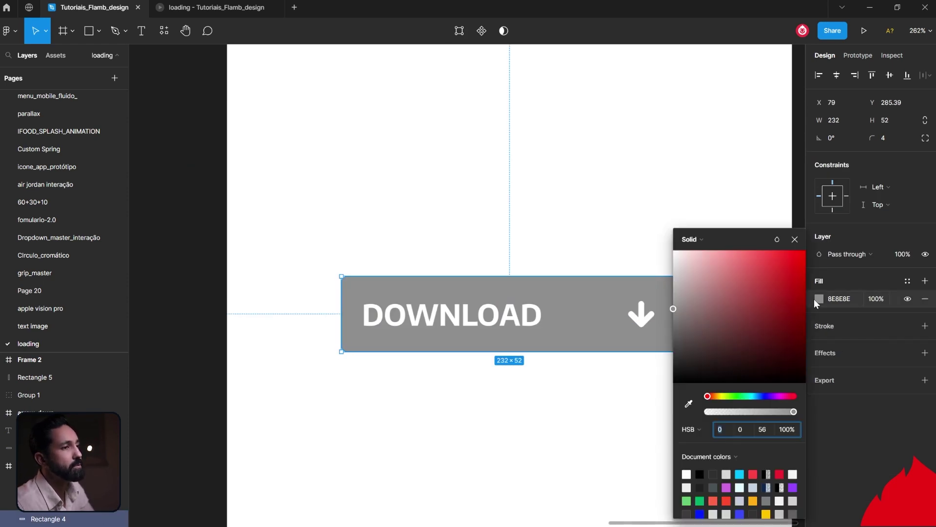
left_click_drag(735, 362, 778, 268)
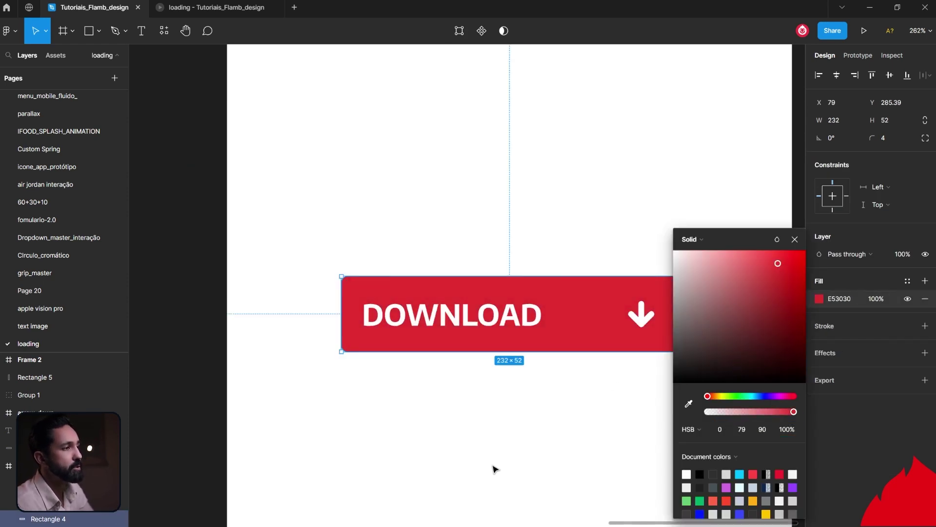
key("ctrl+z")
key("Escape")
scroll(611, 313, "up", 1)
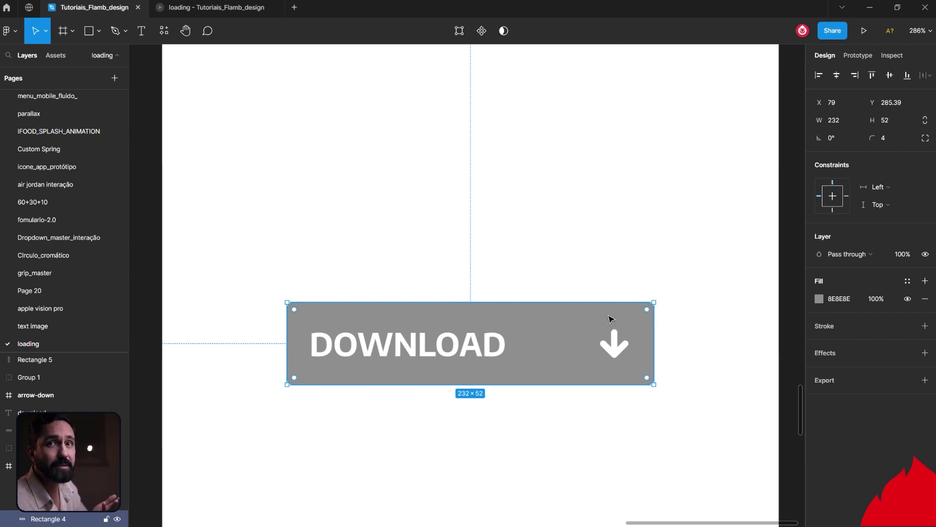
scroll(606, 316, "down", 4)
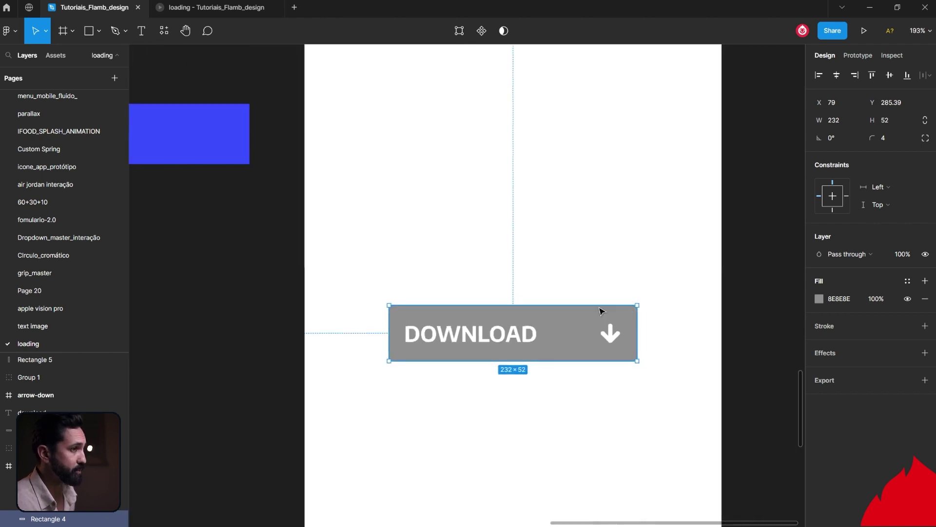
- Move the loading bar into the iPhone 14 frame and test-widen its green strip, then undo
mouse_move(565, 299)
left_mouse_down()
mouse_move(662, 320)
mouse_move(734, 309)
left_mouse_up()
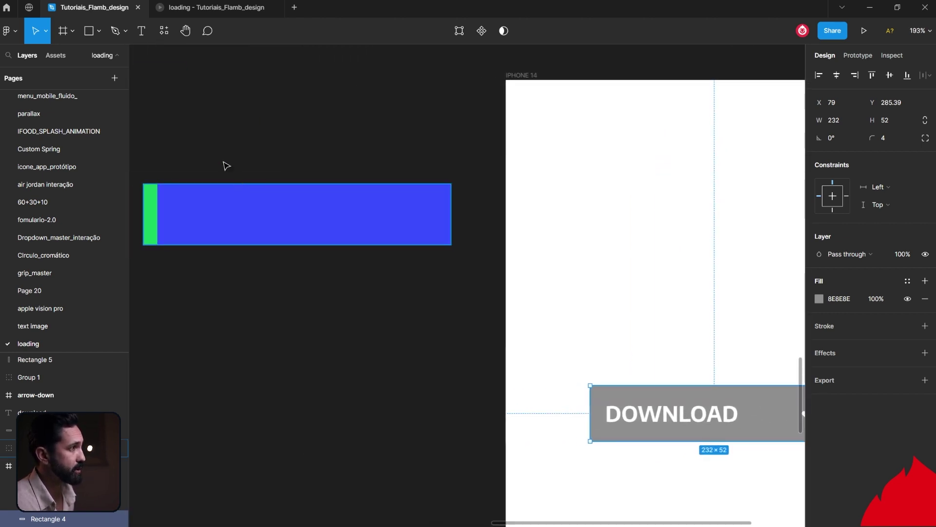
mouse_move(150, 176)
left_mouse_down()
mouse_move(219, 203)
mouse_move(665, 247)
left_mouse_up()
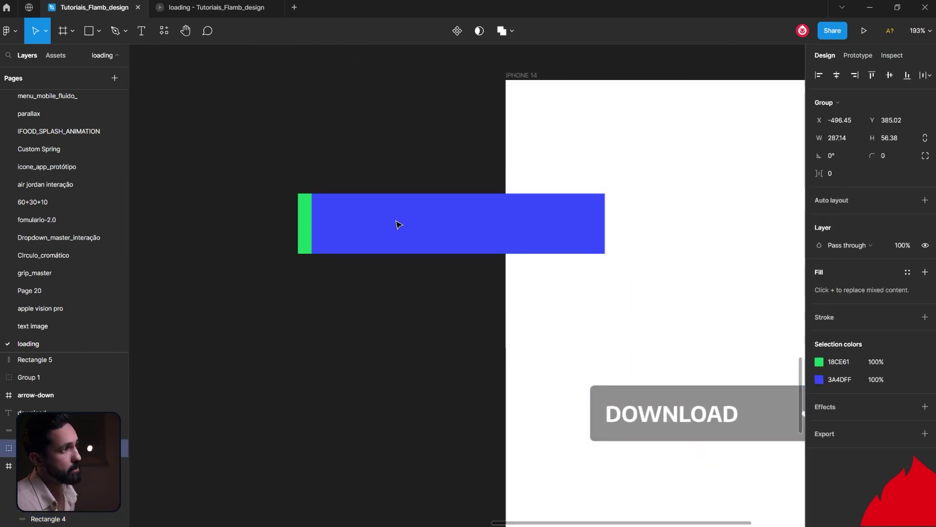
left_click(628, 207)
scroll(585, 234, "right", 2)
scroll(508, 244, "right", 2)
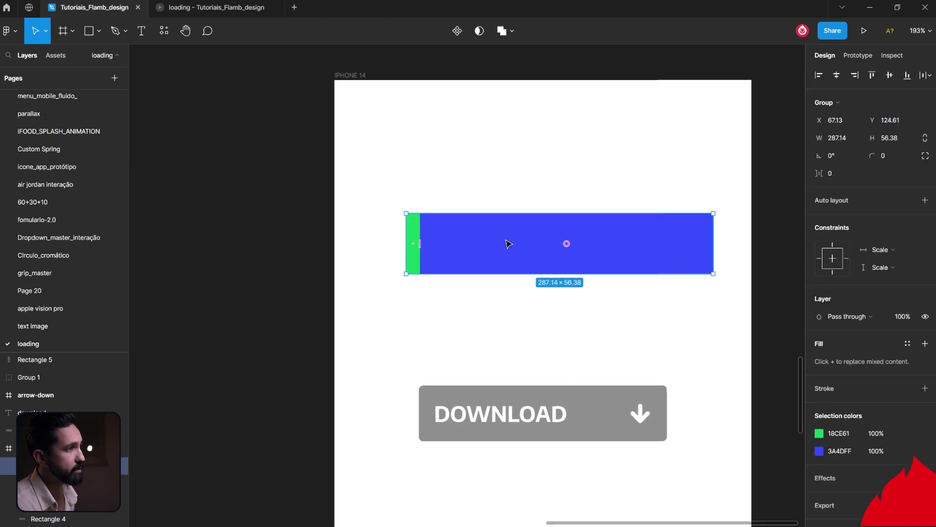
double_click(417, 236)
left_click_drag(420, 236, 669, 247)
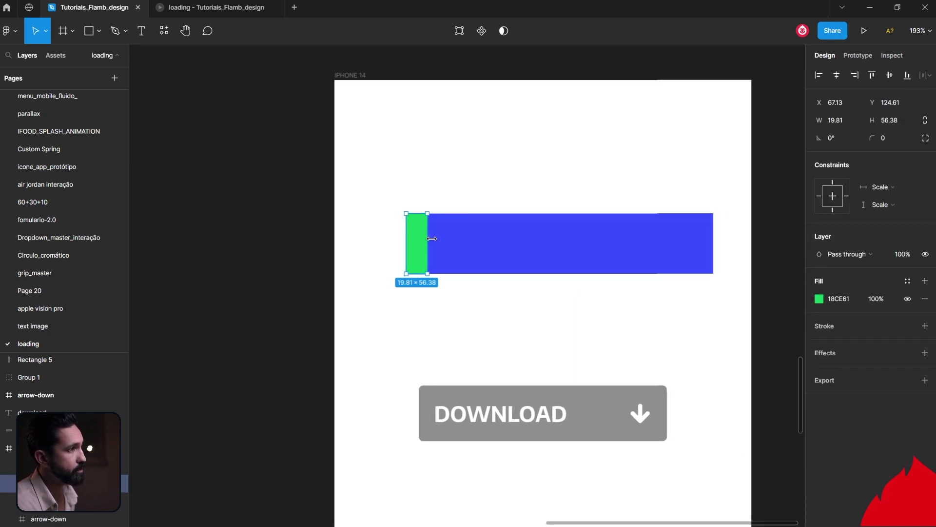
key("ctrl+z")
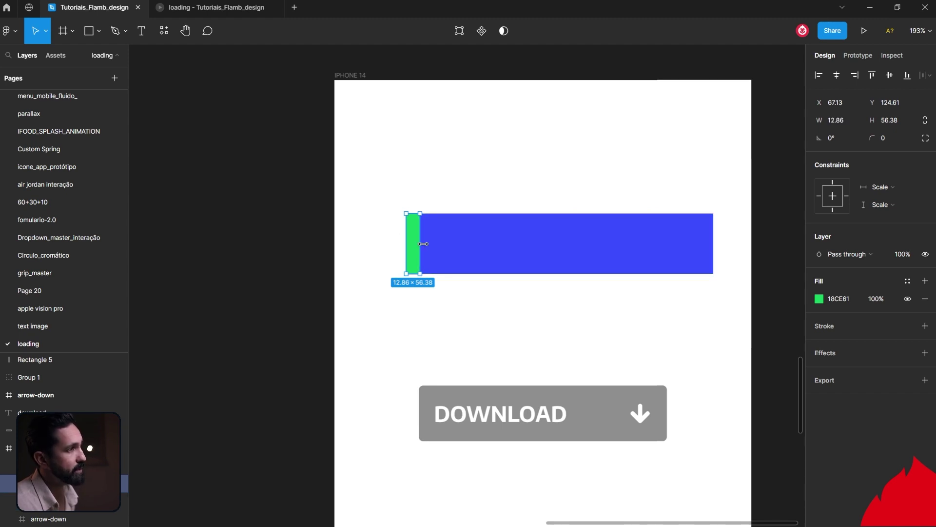
- Duplicate the grey button shape into the bar, narrowing the group to 252.44 wide
left_click(556, 382)
left_click(587, 401)
left_click_drag(586, 401, 592, 266)
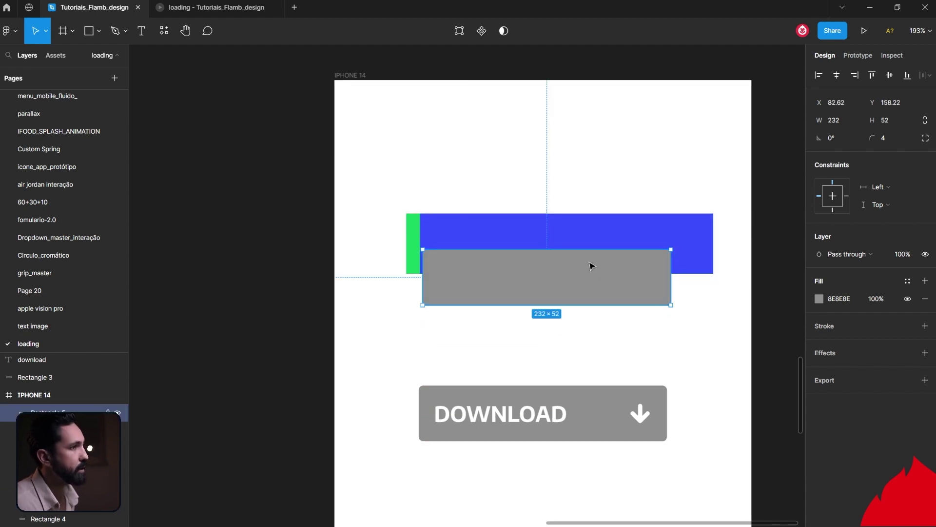
left_click_drag(591, 266, 595, 234)
left_click(700, 251)
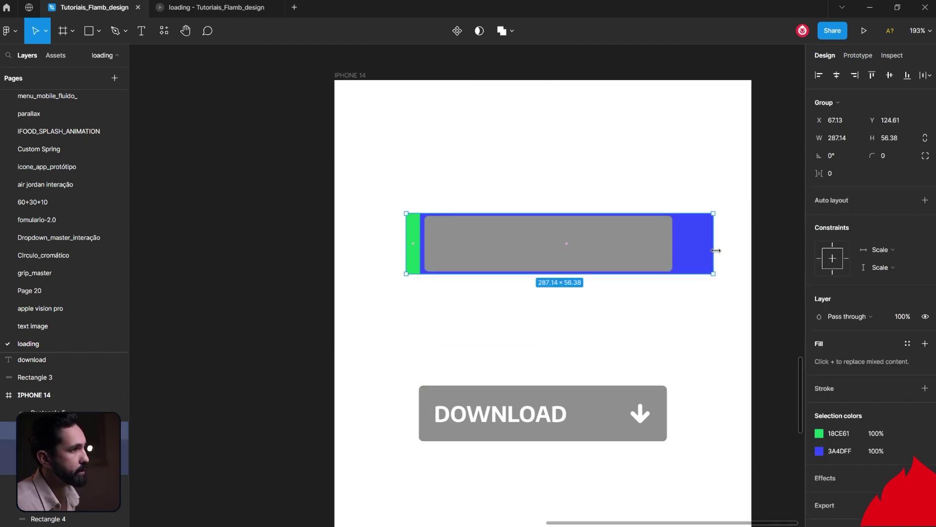
left_click_drag(716, 250, 677, 248)
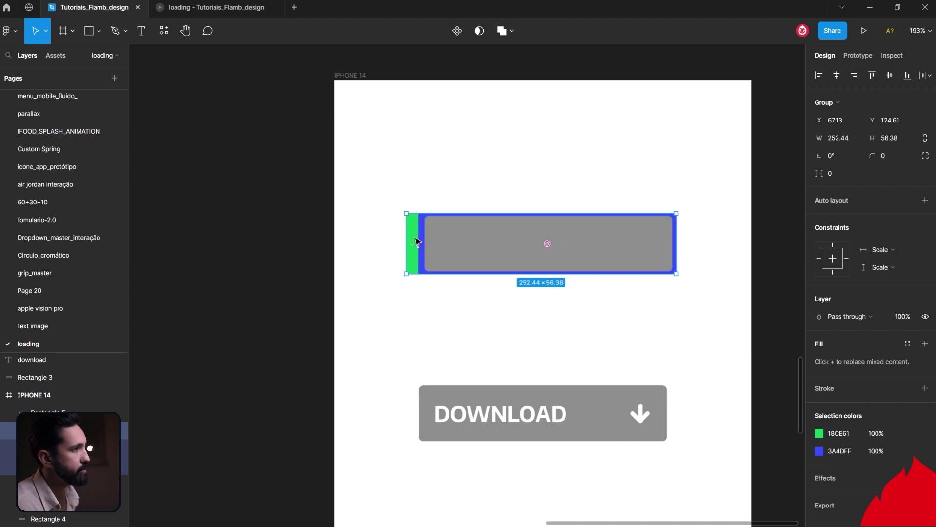
left_click_drag(436, 244, 442, 245)
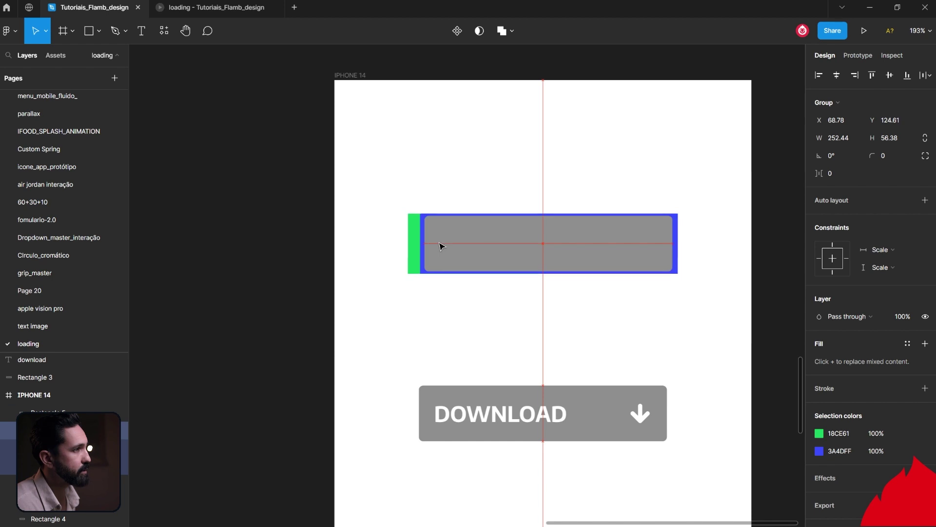
scroll(442, 245, "up", 3)
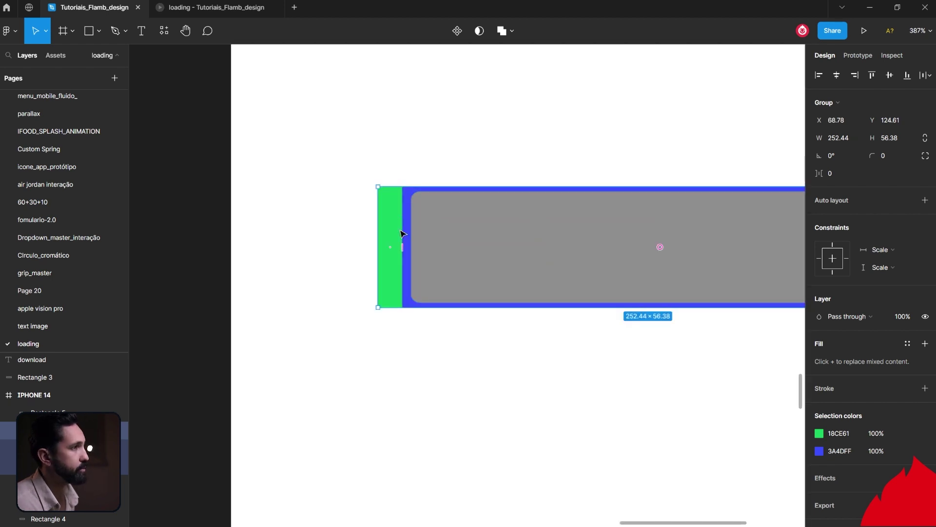
- Send the grey rectangle behind the bar and use it as a mask for all three shapes
left_click_drag(623, 382, 523, 362)
double_click(539, 262)
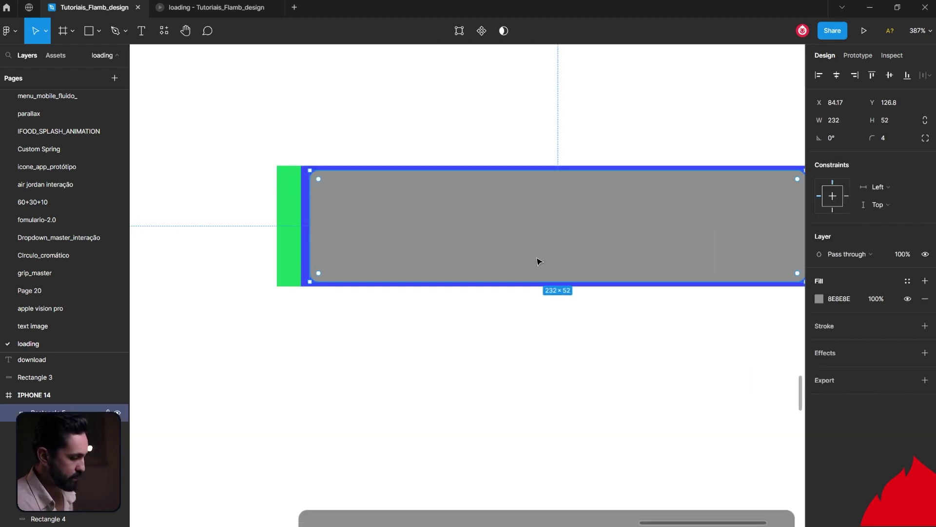
key("ctrl+[")
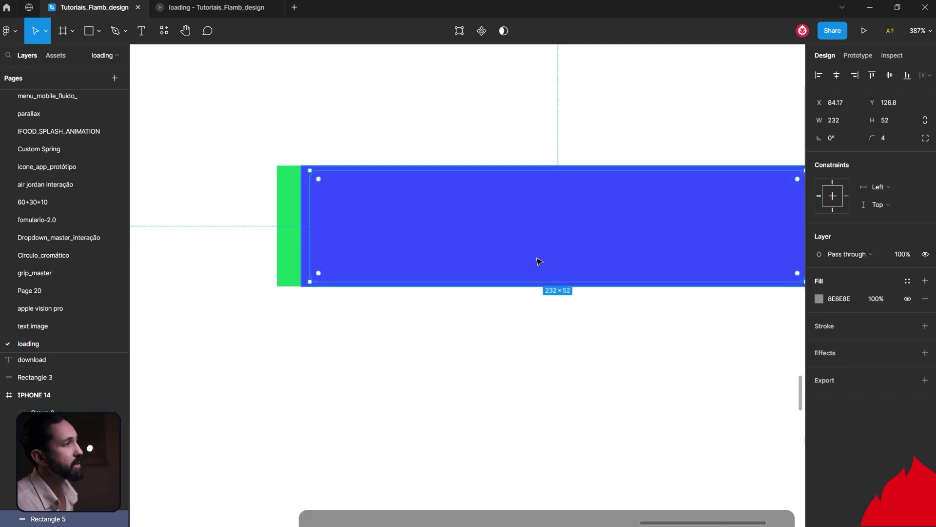
left_click_drag(369, 128, 508, 287)
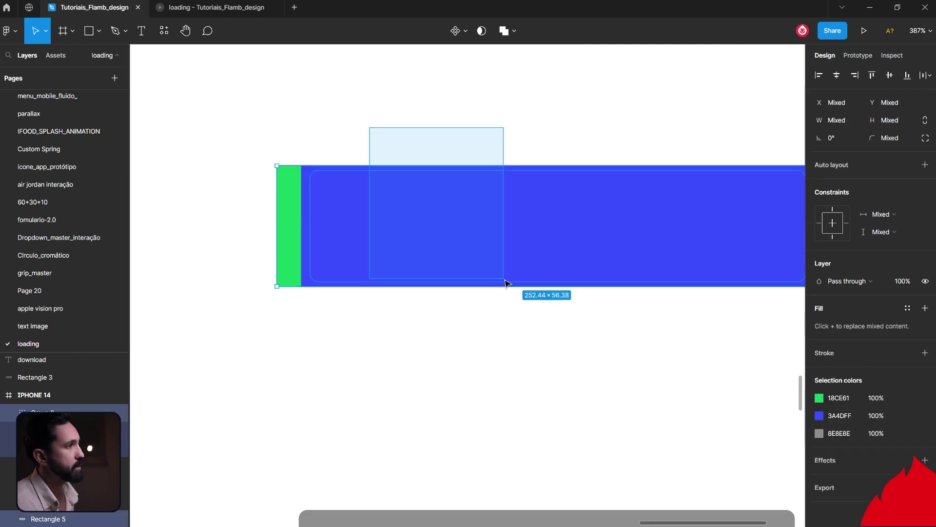
left_click(482, 32)
- Test-widen the green strip inside the masked bar, then undo it
left_click(559, 227)
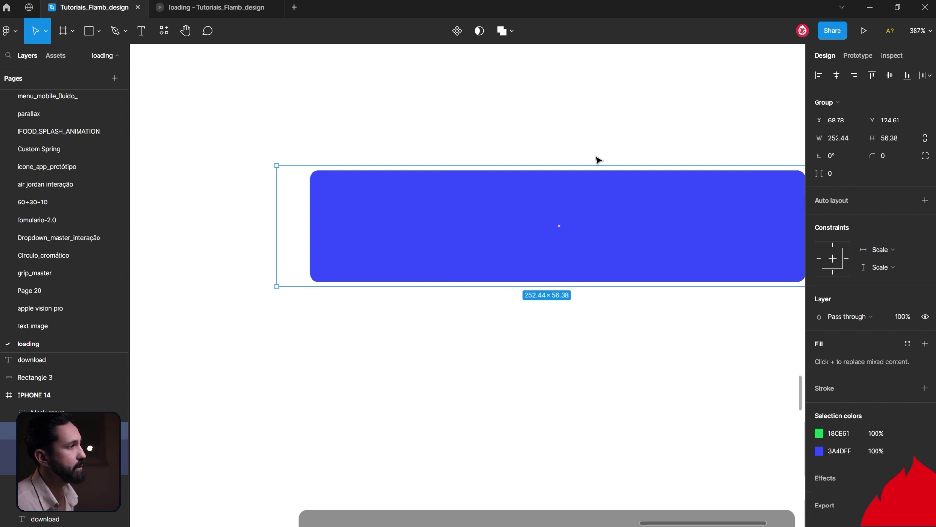
left_click(297, 228)
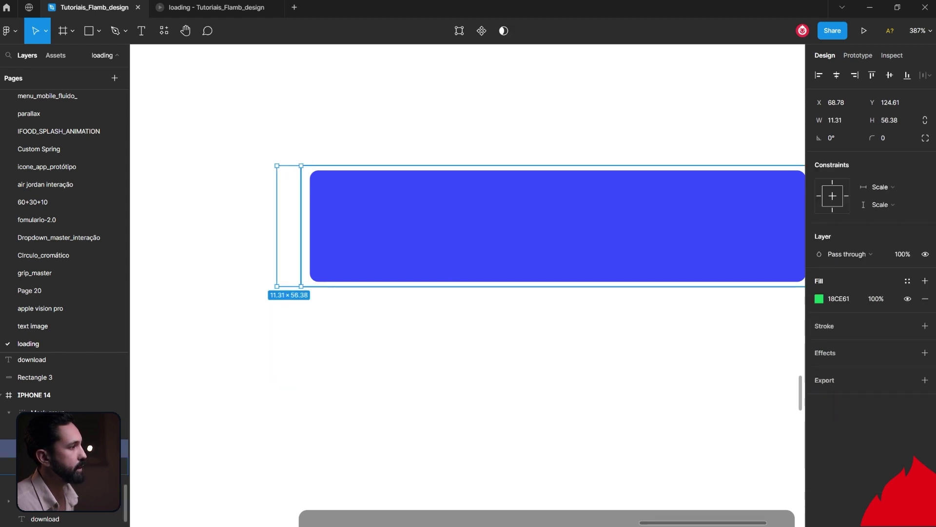
left_click_drag(305, 227, 375, 231)
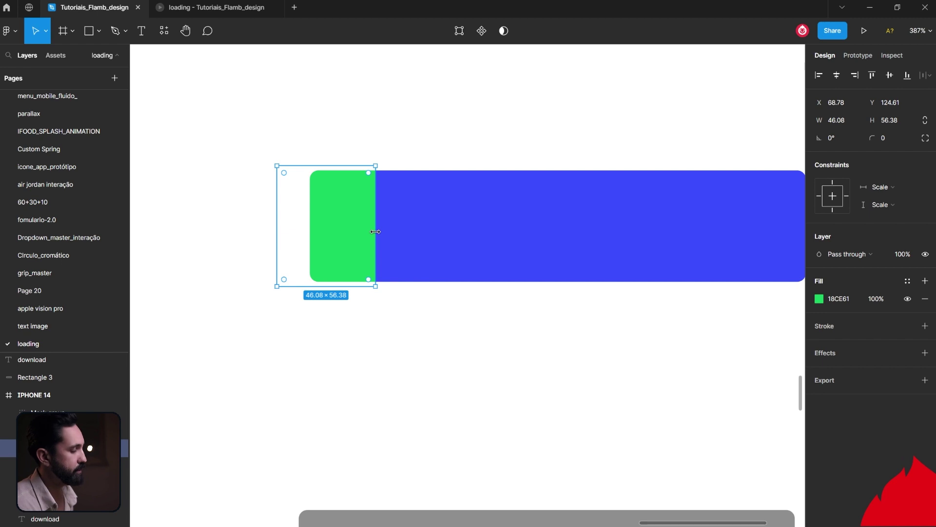
key("ctrl+z")
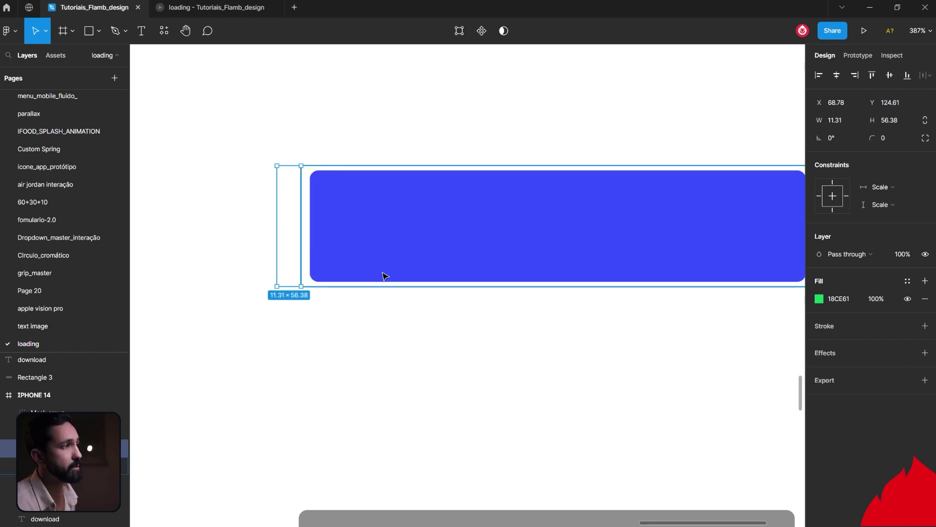
left_click(397, 330)
scroll(397, 331, "down", 3)
- Move the DOWNLOAD text and arrow onto the blue button and delete the leftover grey rectangle
scroll(459, 441, "down", 1)
key("Tab")
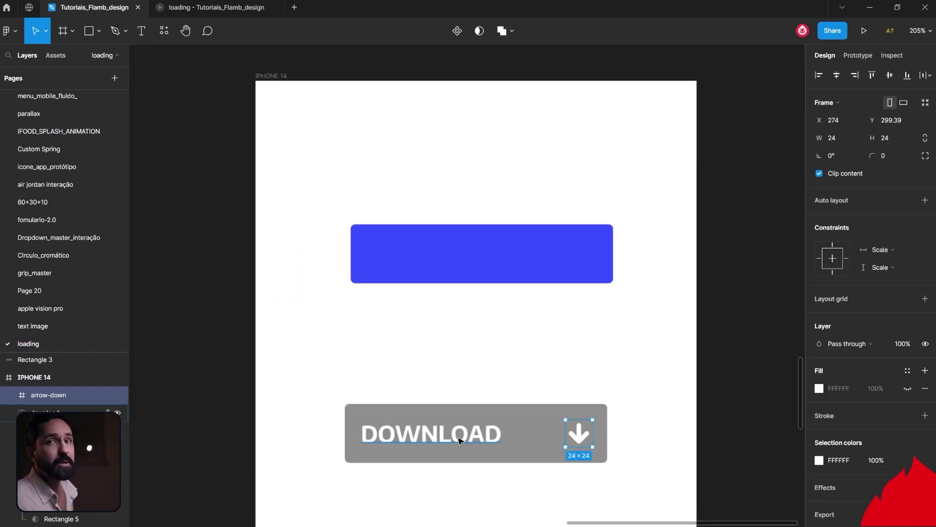
left_click(458, 440, "shift")
mouse_move(458, 440)
left_mouse_down()
mouse_move(453, 270)
mouse_move(465, 270)
left_mouse_up()
scroll(464, 270, "up", 1)
left_click(437, 460)
key("Delete")
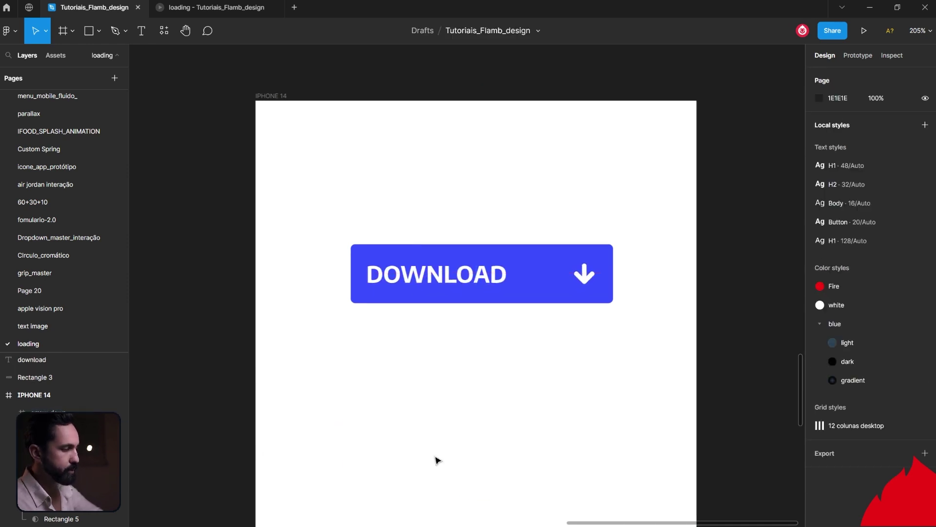
scroll(437, 460, "up", 2)
- Turn the combined button and loading bar into Component 1
left_click_drag(332, 240, 623, 358)
scroll(624, 360, "up", 1)
scroll(625, 361, "down", 1)
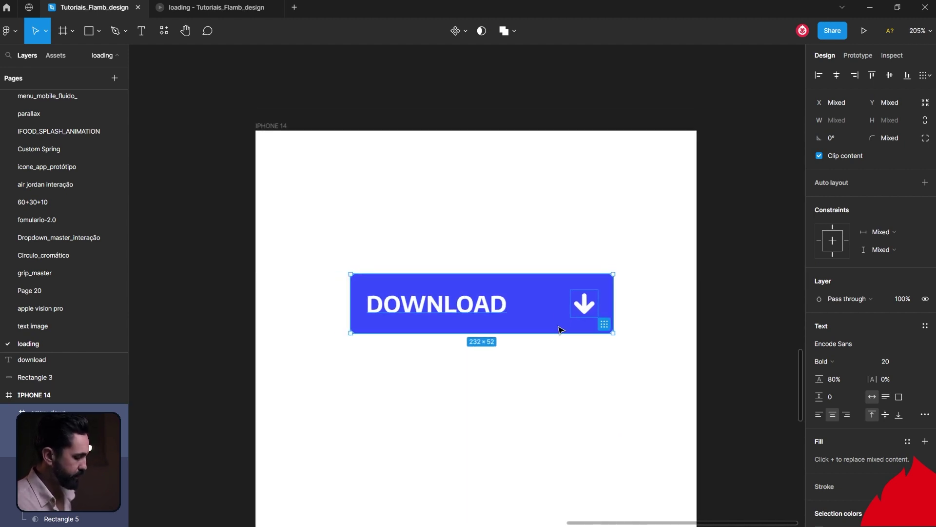
left_click(456, 33)
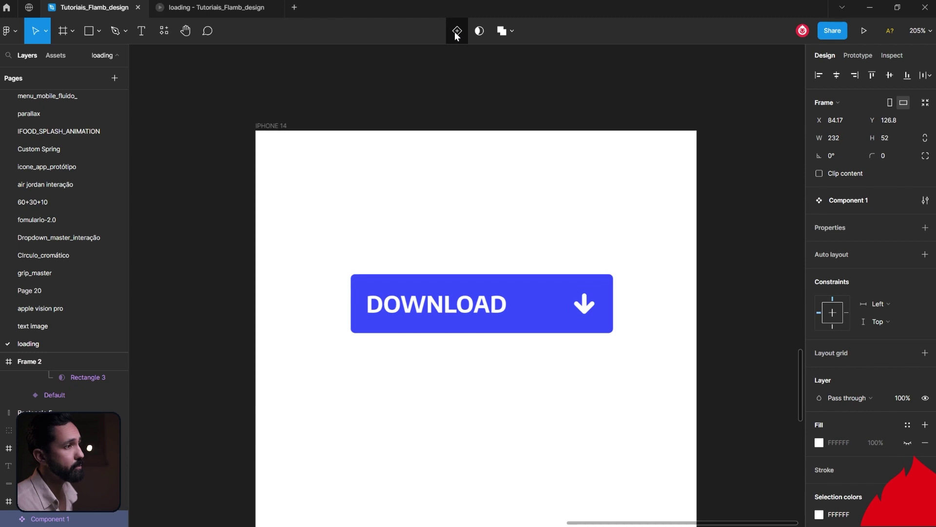
- Cut Component 1 out of the iPhone 14 frame and paste it into the components frame
scroll(530, 295, "down", 5)
mouse_move(373, 321)
left_mouse_down()
mouse_move(593, 301)
mouse_move(564, 293)
left_mouse_up()
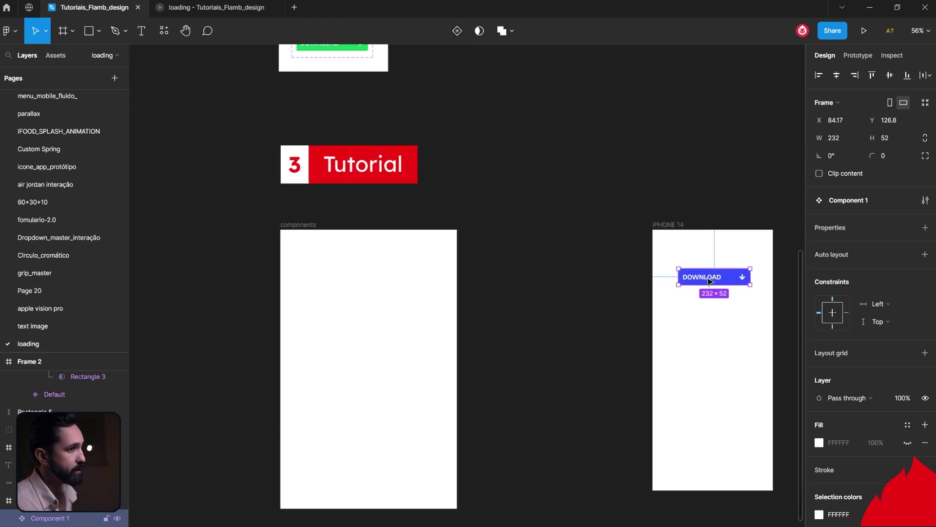
key("ctrl+x")
left_click(385, 290)
key("ctrl+v")
left_click_drag(362, 280, 349, 270)
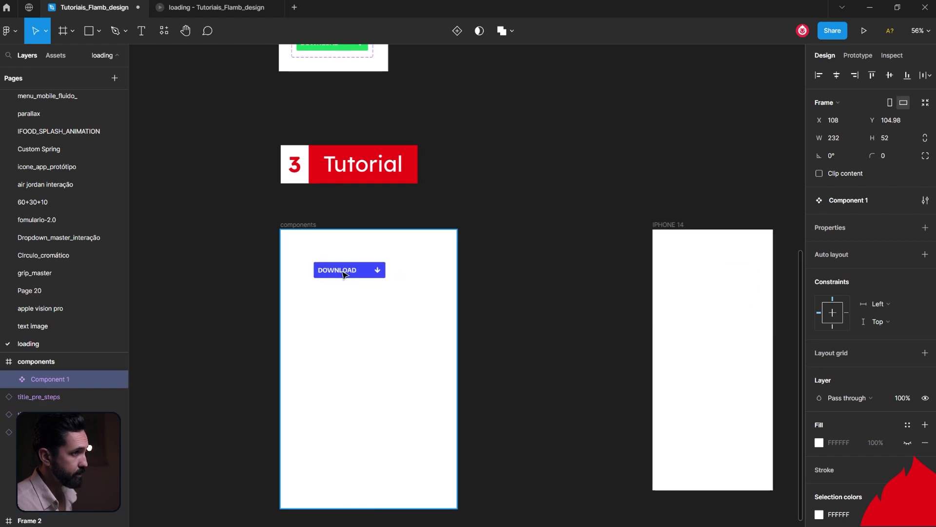
left_click(433, 259)
left_click_drag(360, 295, 556, 349)
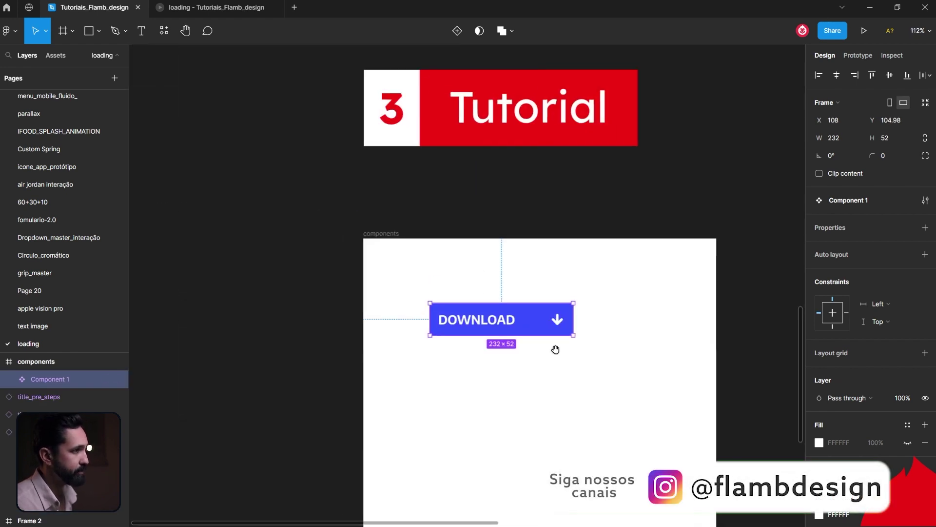
- Add a second button variant to Component 1 and select its button group
left_click(457, 31)
type("Z")
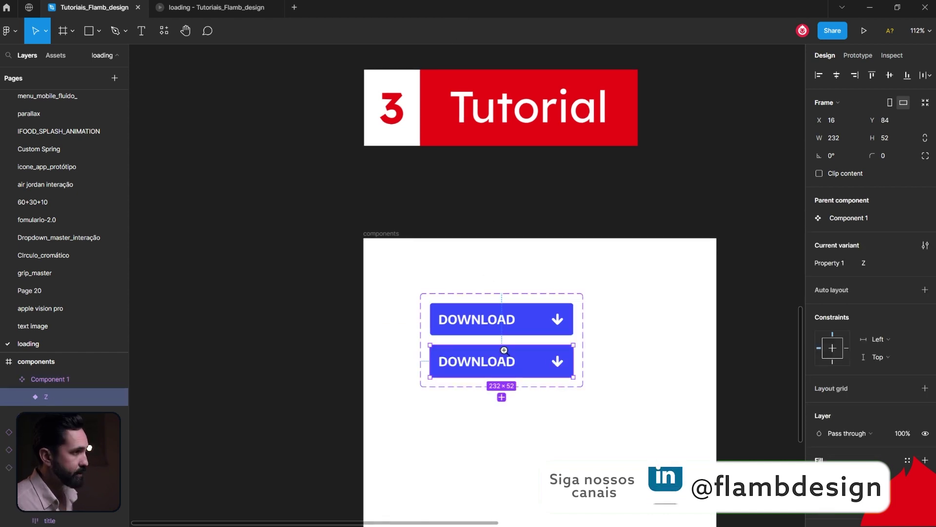
left_click(504, 350)
double_click(441, 353)
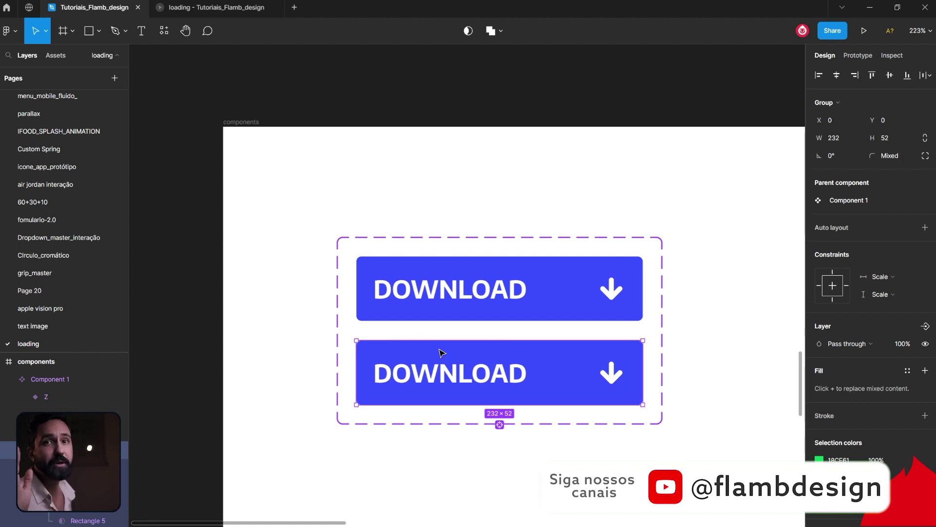
- Stretch the variant's green strip to cover the whole lower DOWNLOAD button
key("shift+Return")
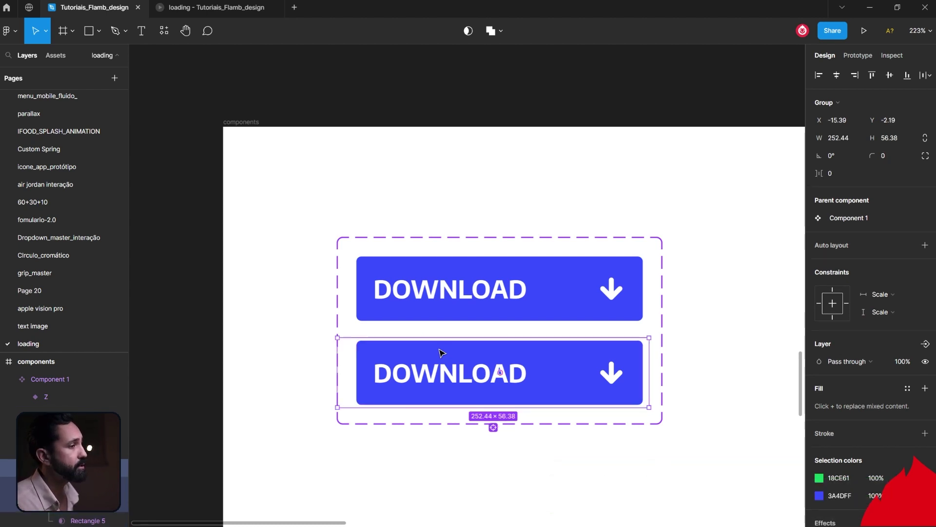
key("Return")
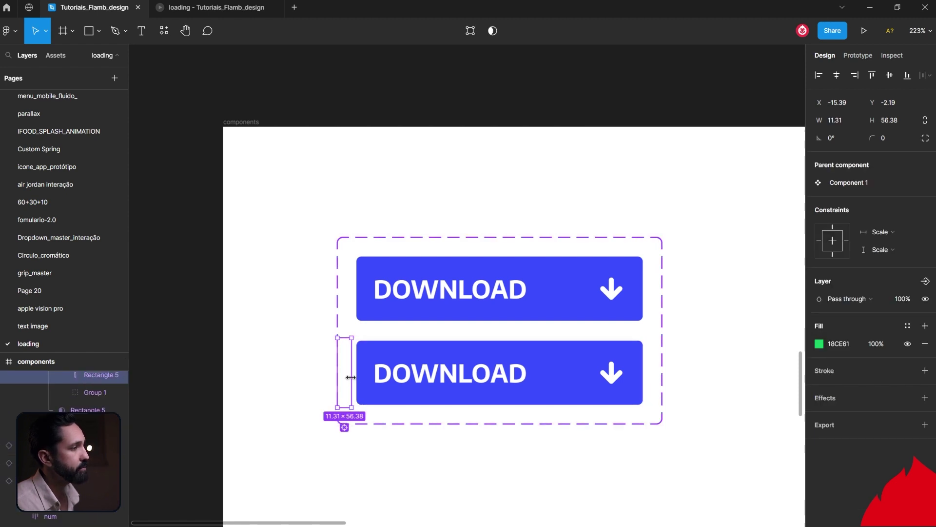
left_click_drag(355, 377, 607, 387)
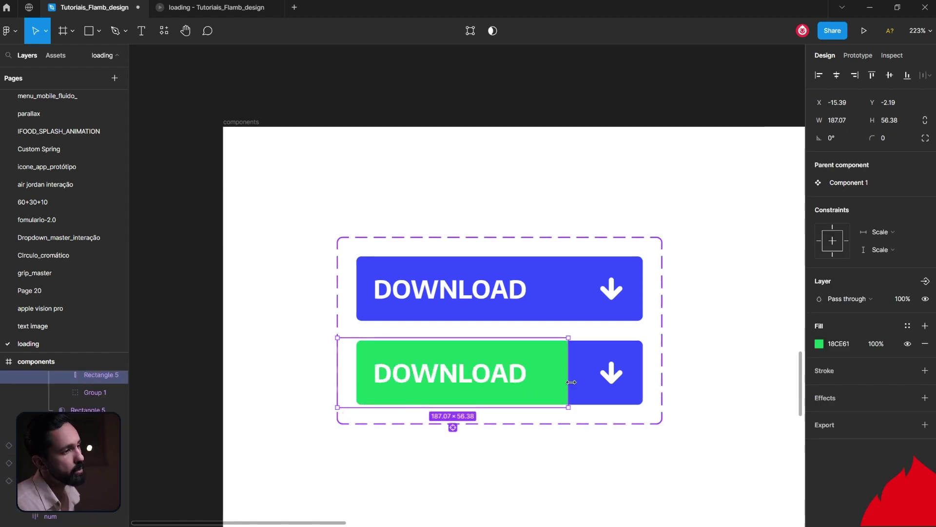
left_click_drag(607, 387, 644, 387)
left_click(681, 429)
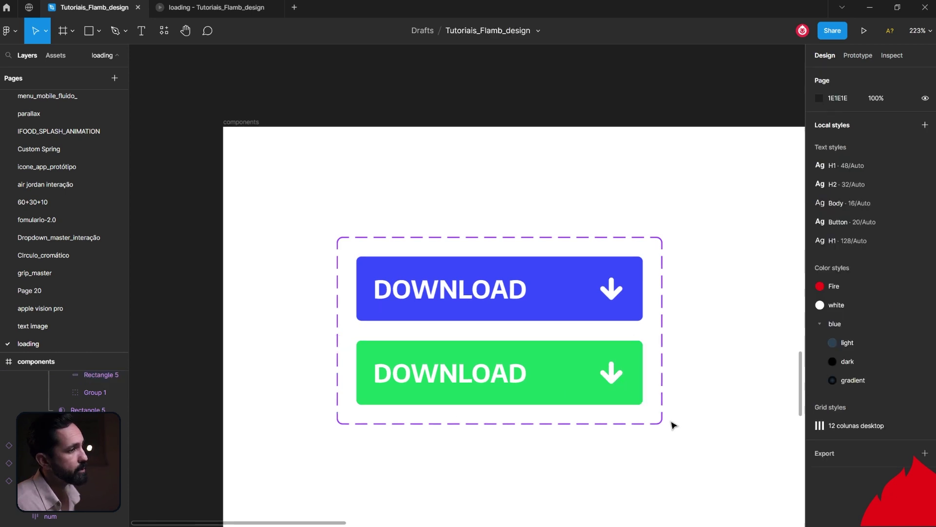
- Add a third variant below the green one and select its arrow icon
left_click(616, 373)
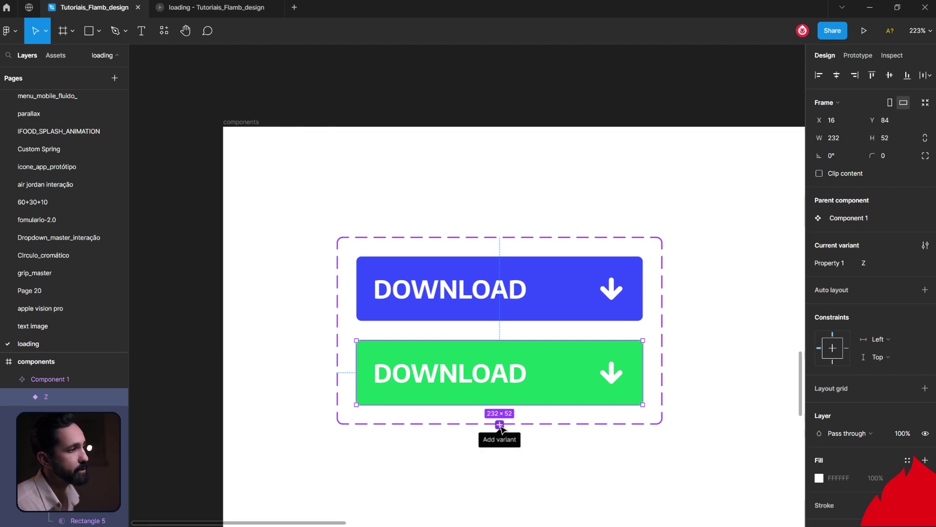
left_click(499, 425)
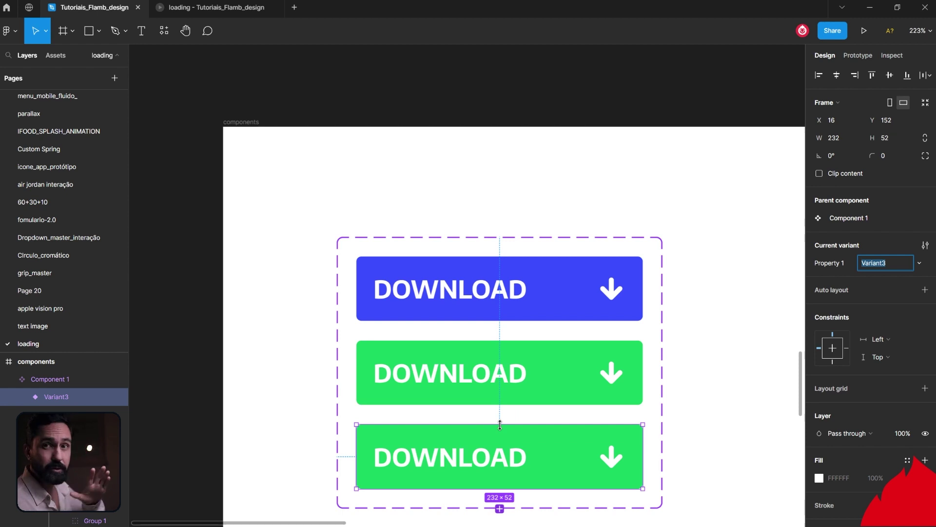
left_click(614, 464)
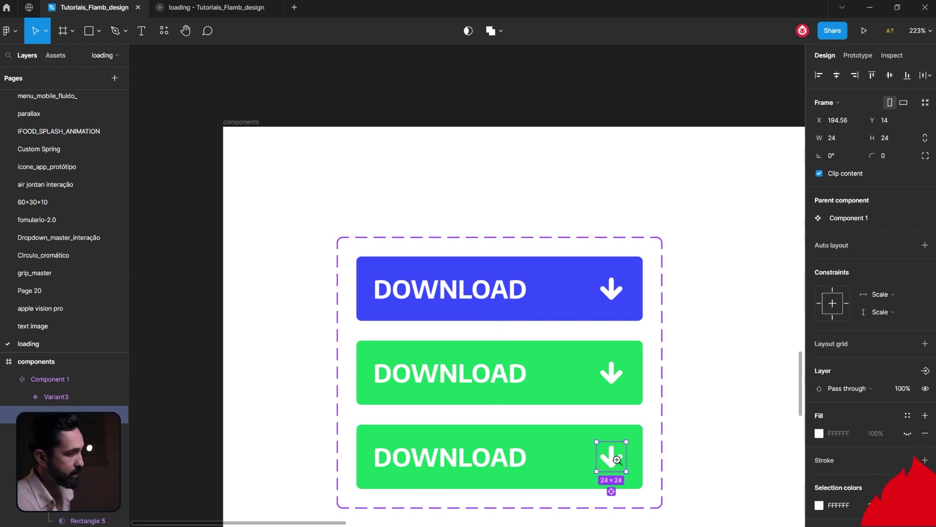
left_click(616, 460)
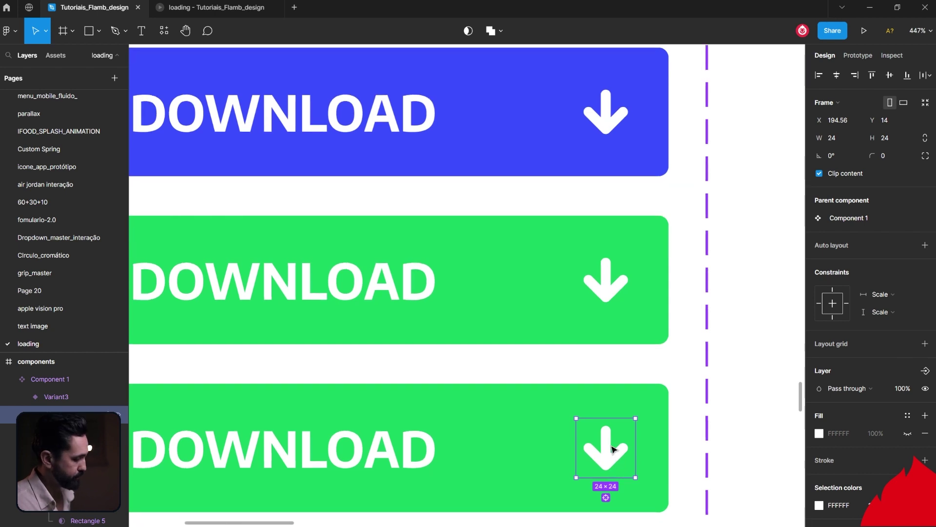
- Collapse the arrow's vertical stem down to its tip
left_click(613, 449)
left_click(613, 448)
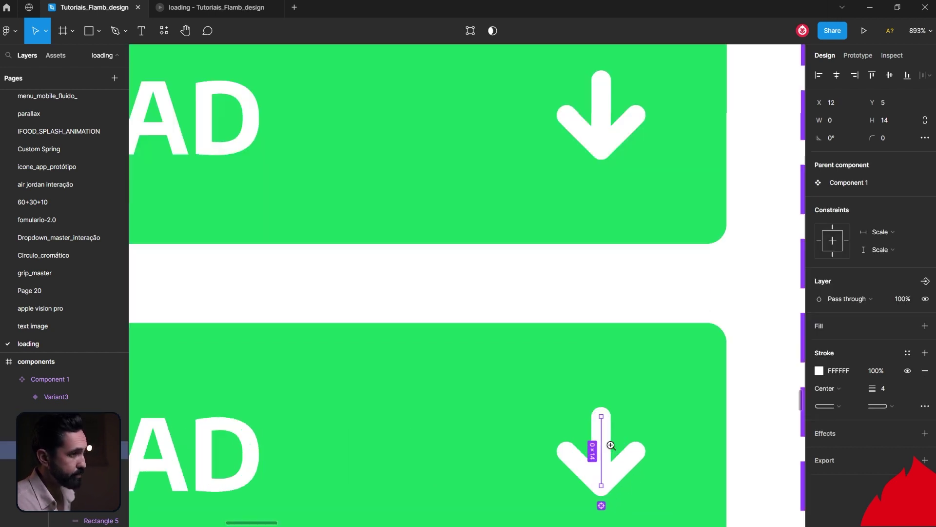
scroll(613, 438, "down", 1)
scroll(613, 438, "down", 1)
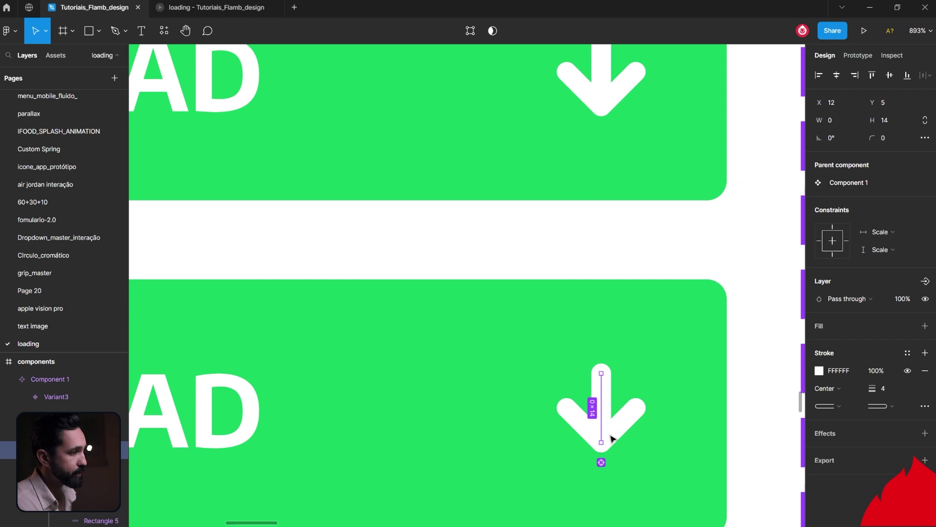
left_click(610, 435)
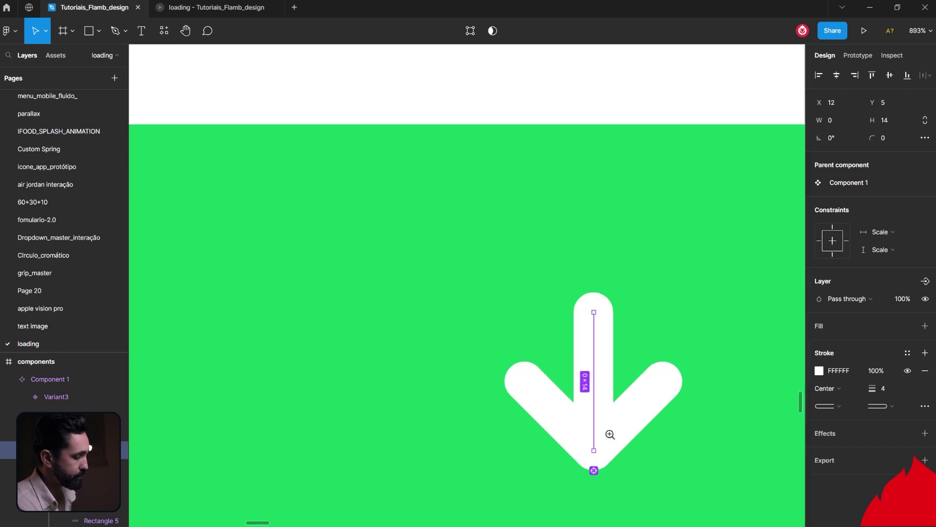
double_click(595, 315)
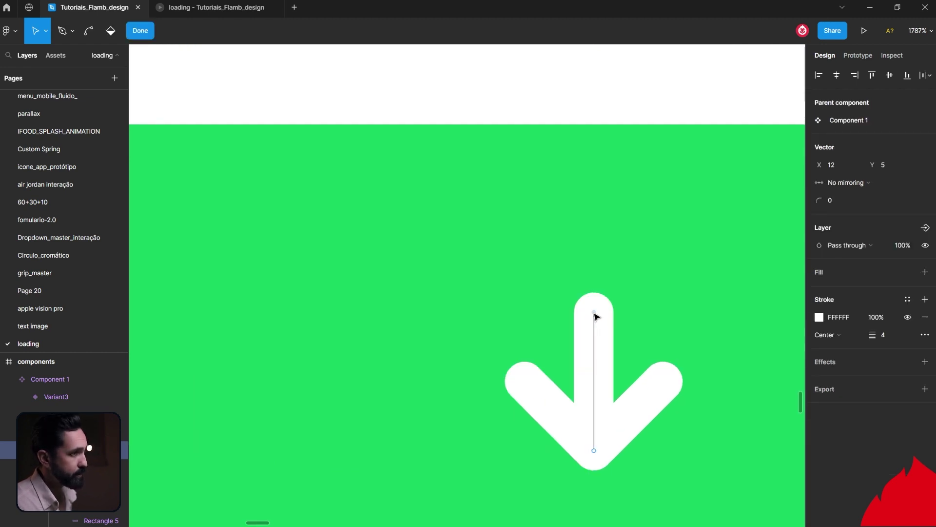
left_click_drag(596, 322, 593, 434)
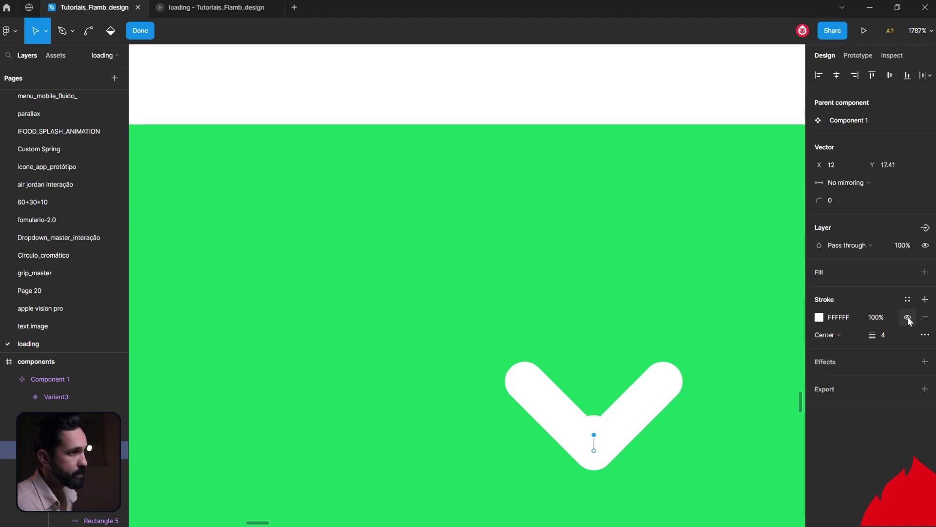
key("Escape")
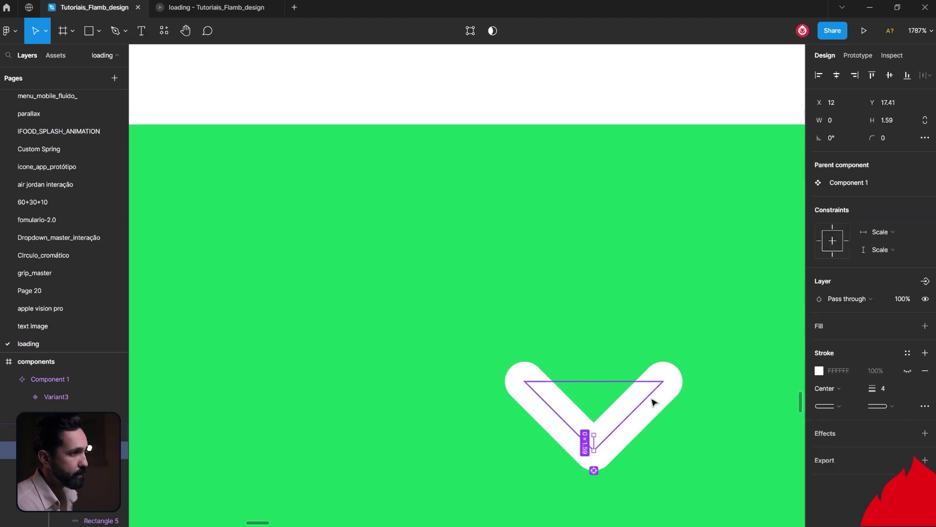
- Reshape the arrow head into a checkmark with a long right arm and short left arm
double_click(658, 391)
left_click(665, 382)
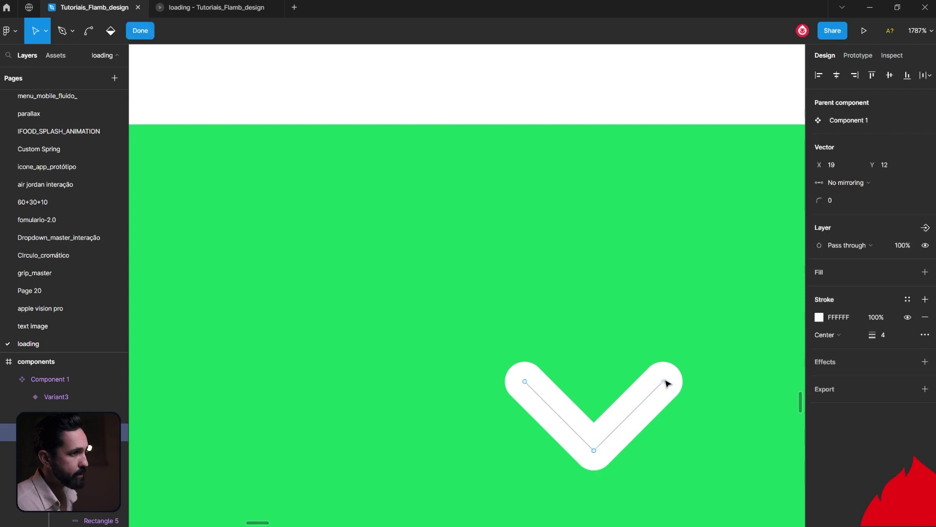
mouse_move(665, 381)
left_mouse_down()
mouse_move(683, 366)
mouse_move(657, 392)
mouse_move(675, 439)
mouse_move(660, 389)
mouse_move(698, 356)
left_mouse_up()
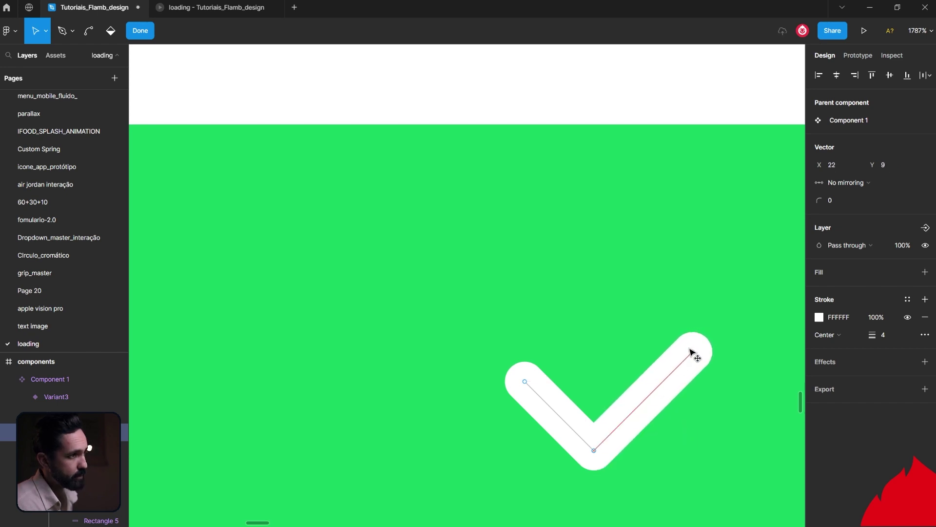
left_click(525, 382)
left_click(532, 390)
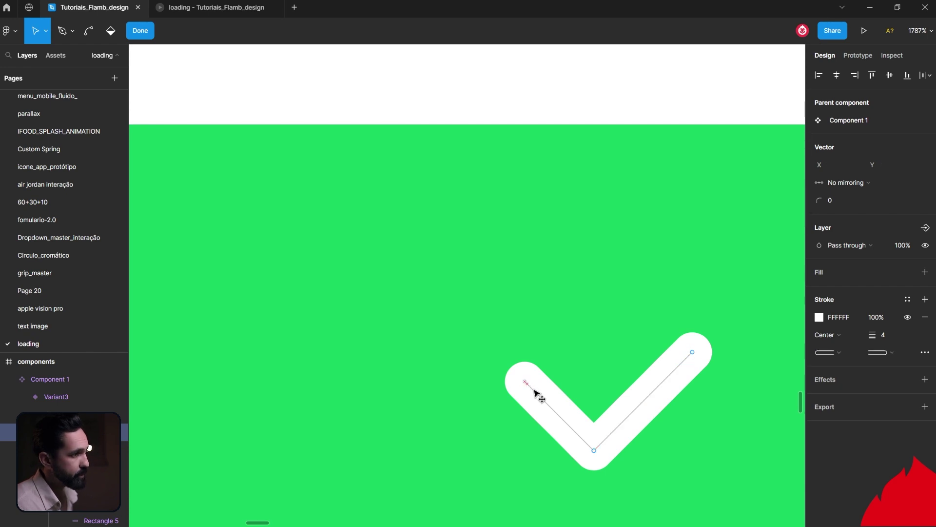
left_click(525, 383)
left_click_drag(528, 385, 545, 404)
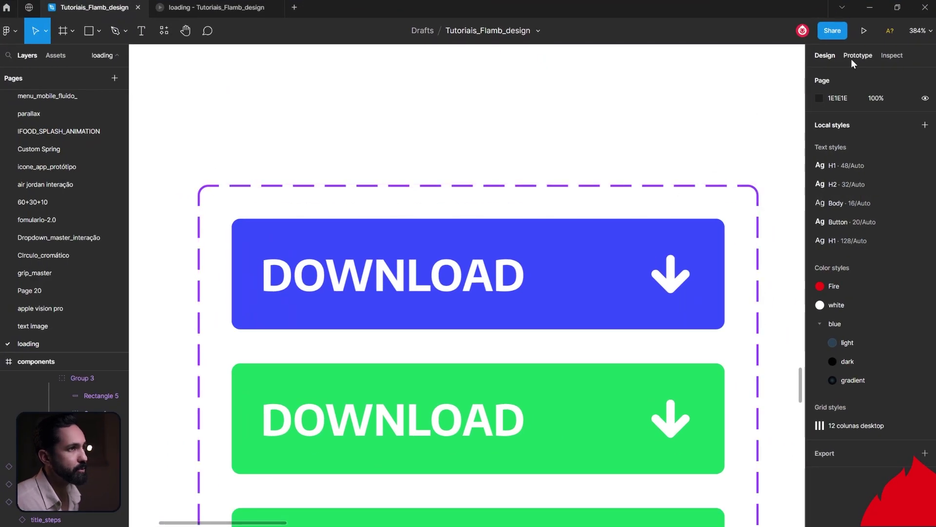
left_click(858, 56)
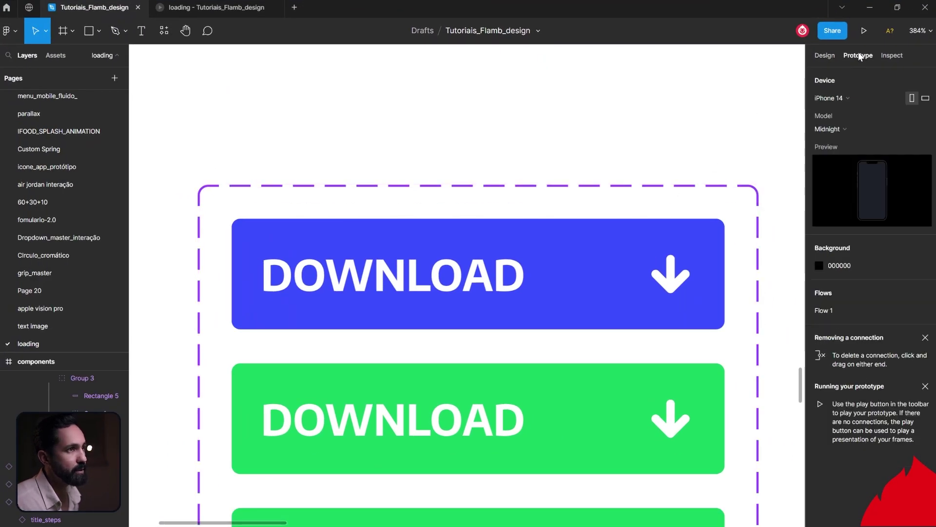
- Link On tap from the blue variant to the green one: Smart animate, Linear, 1400ms
left_click(607, 251)
scroll(644, 238, "down", 2)
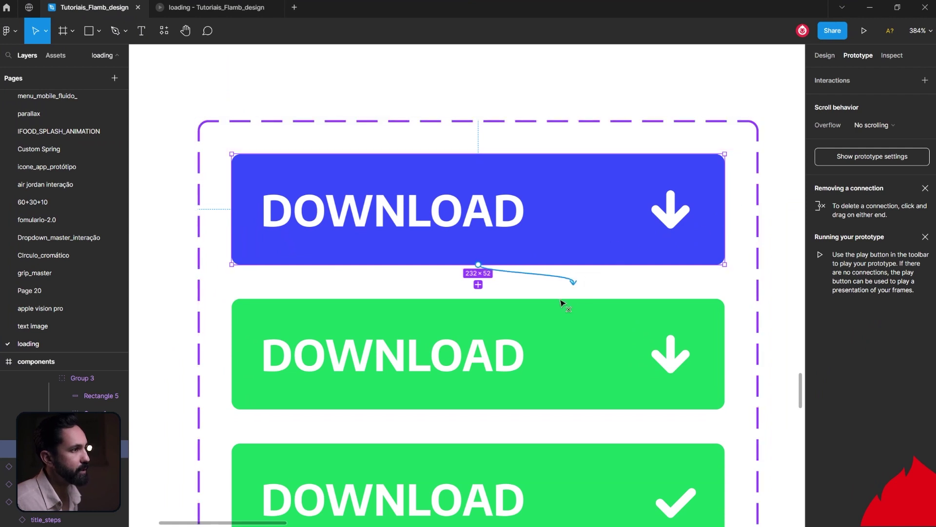
left_click_drag(725, 210, 566, 312)
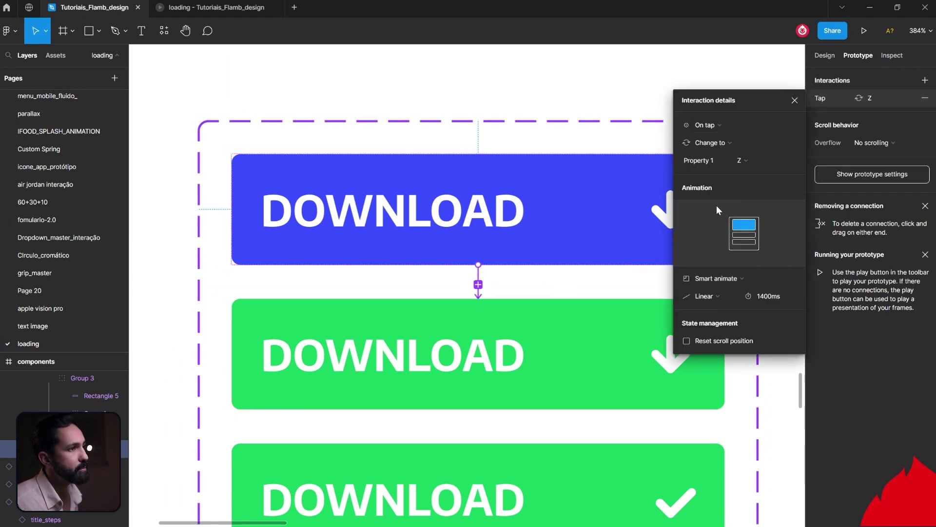
left_click(705, 282)
left_click(771, 296)
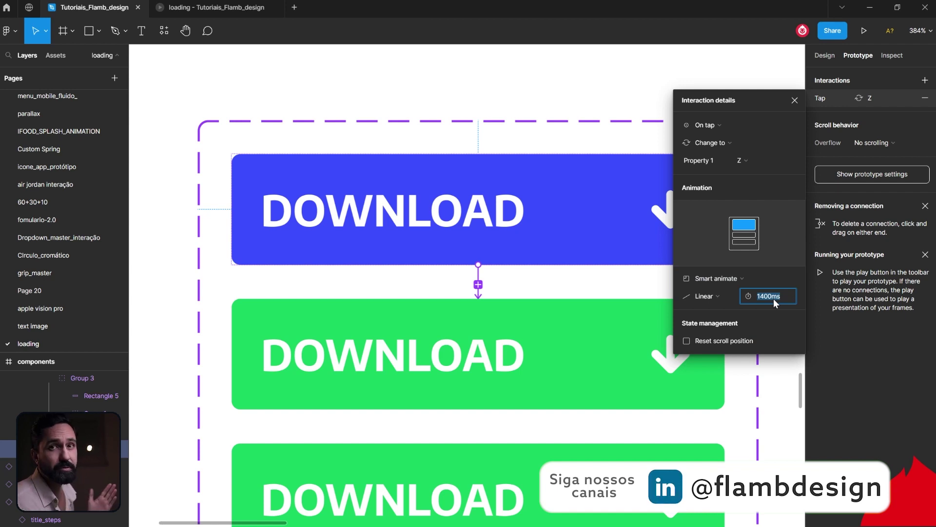
left_click(459, 97)
scroll(482, 146, "down", 5)
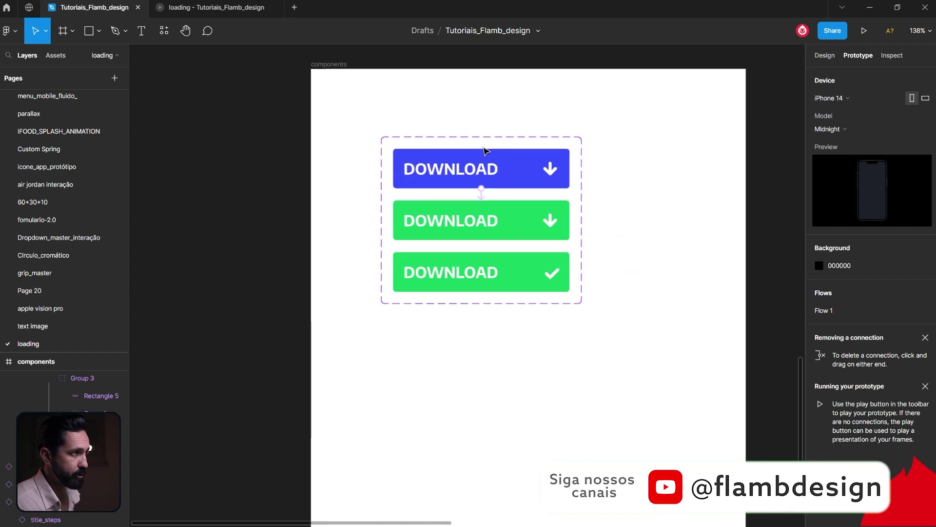
- Rename the three-variant component set to LOADING
left_click_drag(676, 215, 461, 239)
left_click(322, 170)
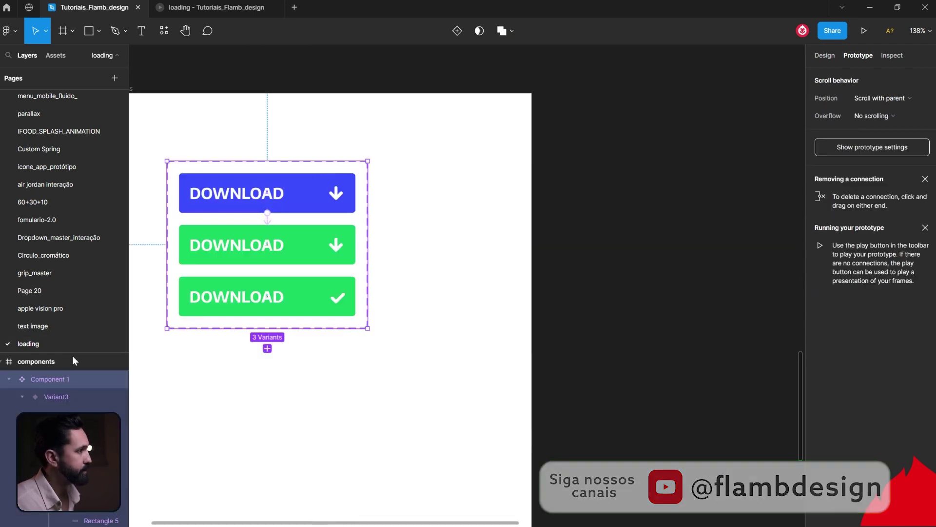
left_click(105, 55)
double_click(56, 94)
type("LOADING")
left_click(149, 77)
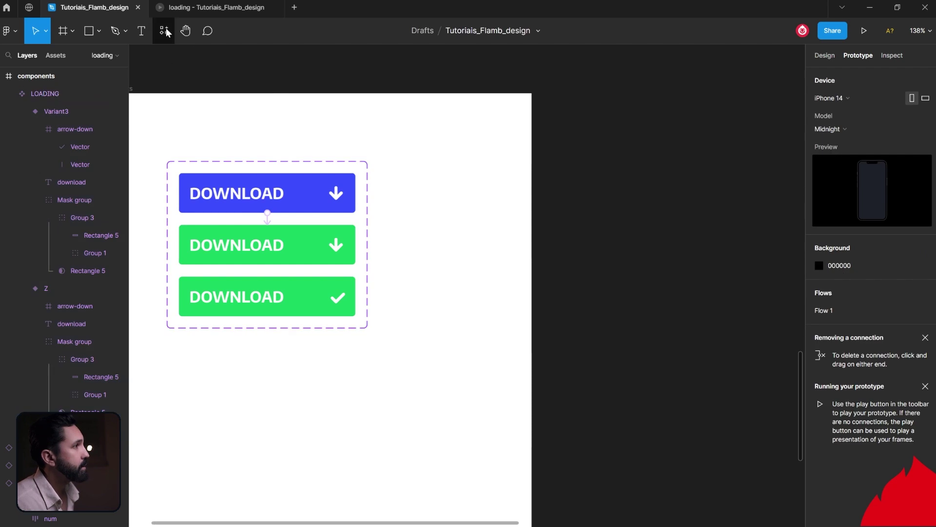
- Place a LOADING instance from local components into the IPHONE 14 frame
left_click(164, 31)
type("AD")
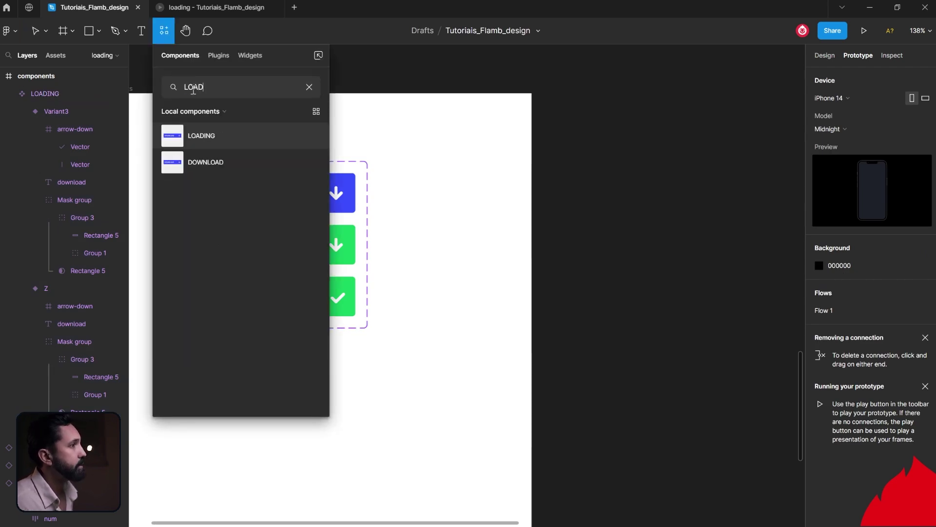
left_click_drag(211, 141, 623, 202)
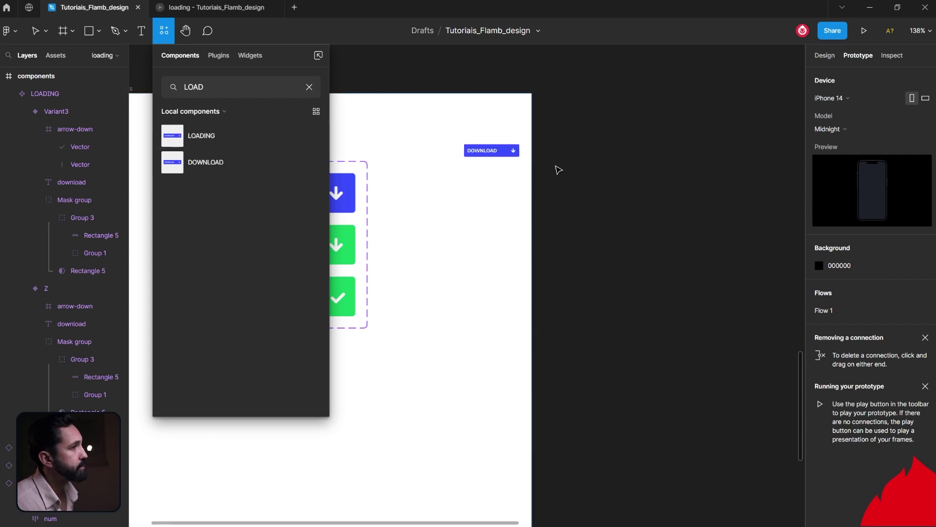
left_click_drag(702, 267, 273, 287)
left_click_drag(242, 236, 607, 407)
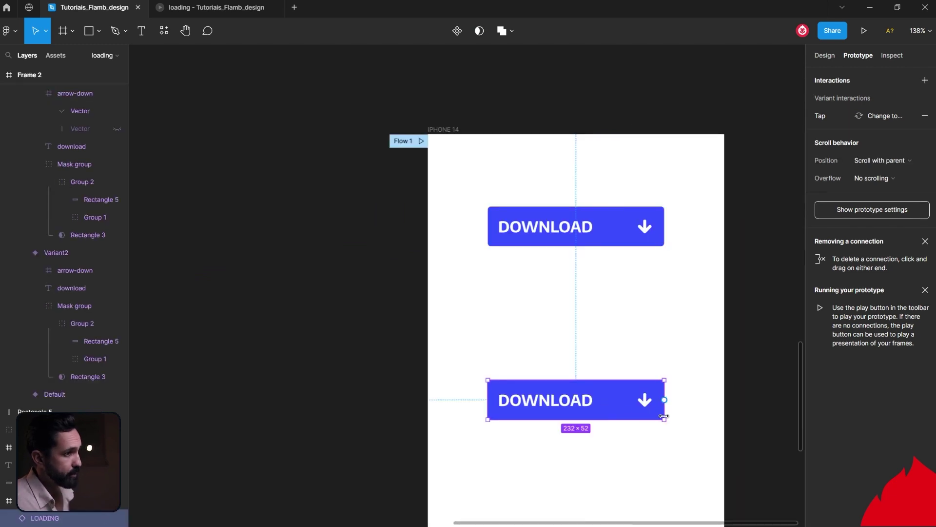
- Scale the DOWNLOAD instance up about 1.5 times and preview the prototype
key("k")
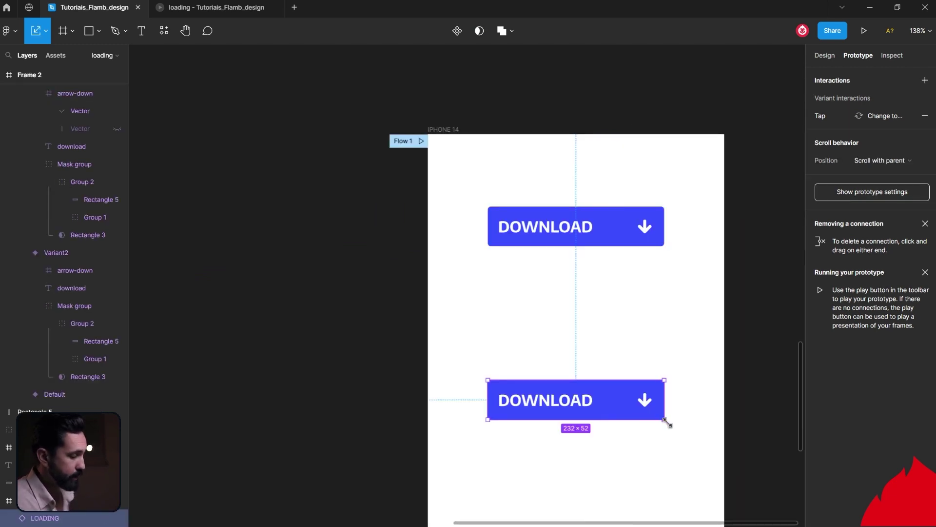
left_click_drag(665, 420, 710, 430)
key("Escape")
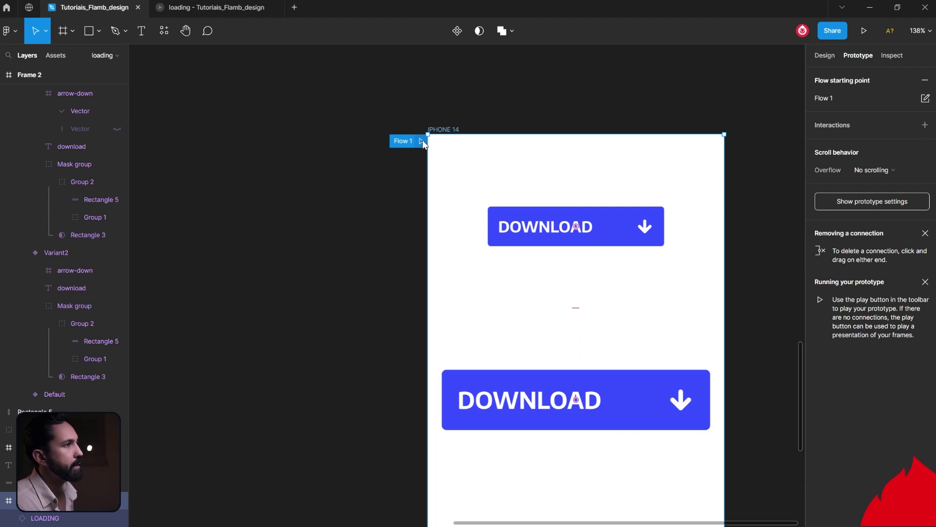
left_click(421, 141)
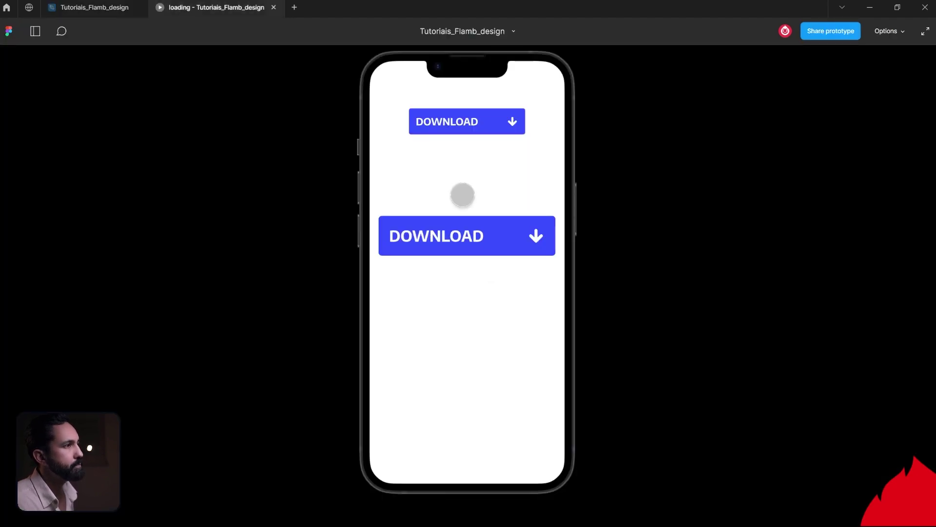
left_click(448, 124)
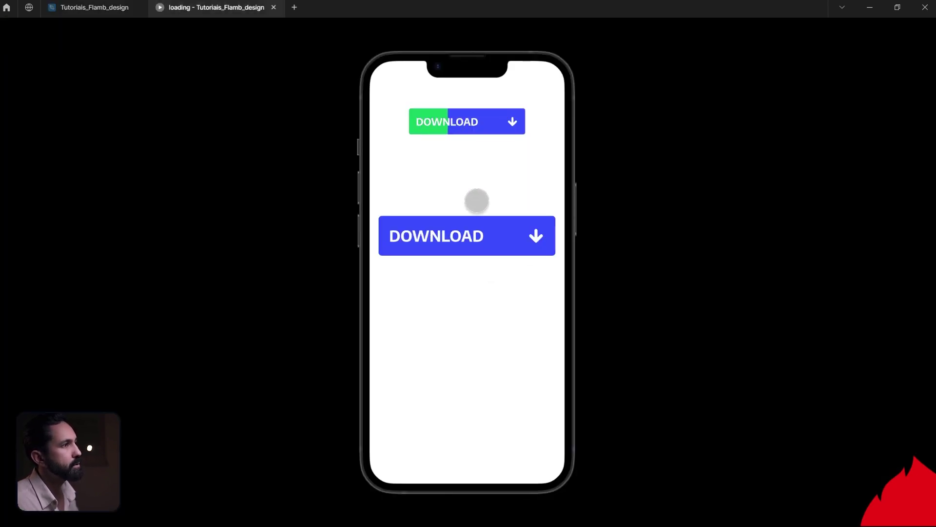
left_click(475, 248)
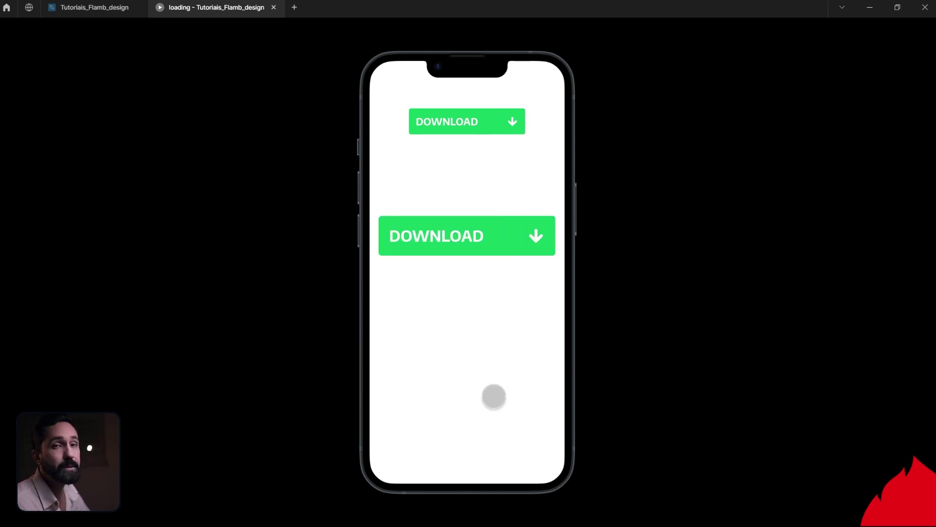
left_click(439, 225)
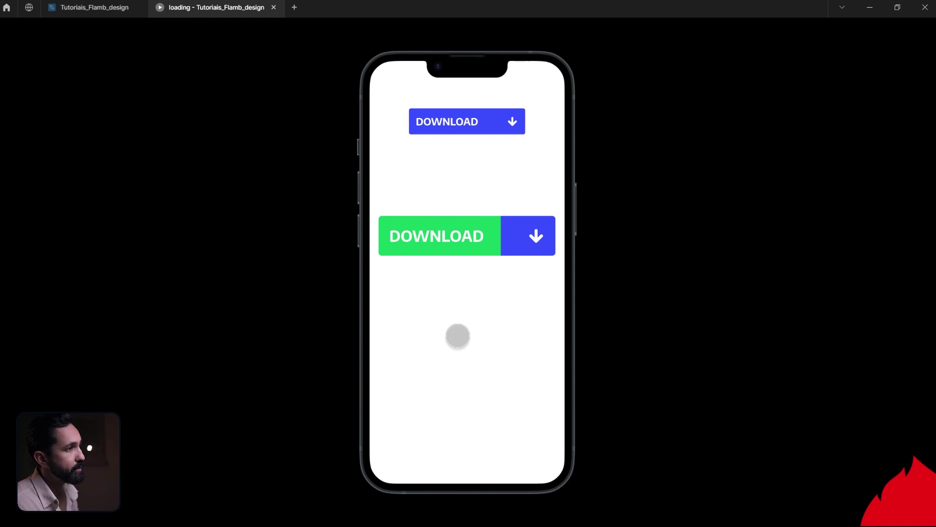
left_click(111, 8)
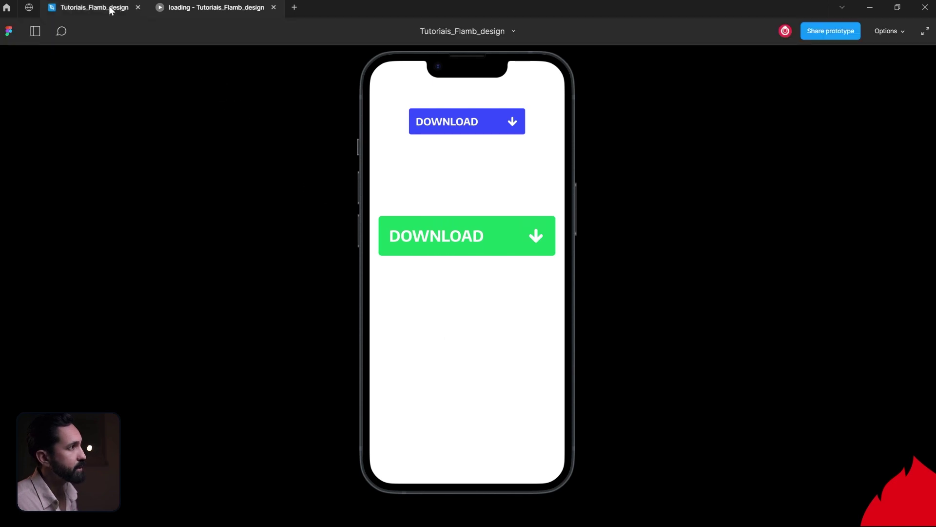
key("shift+1")
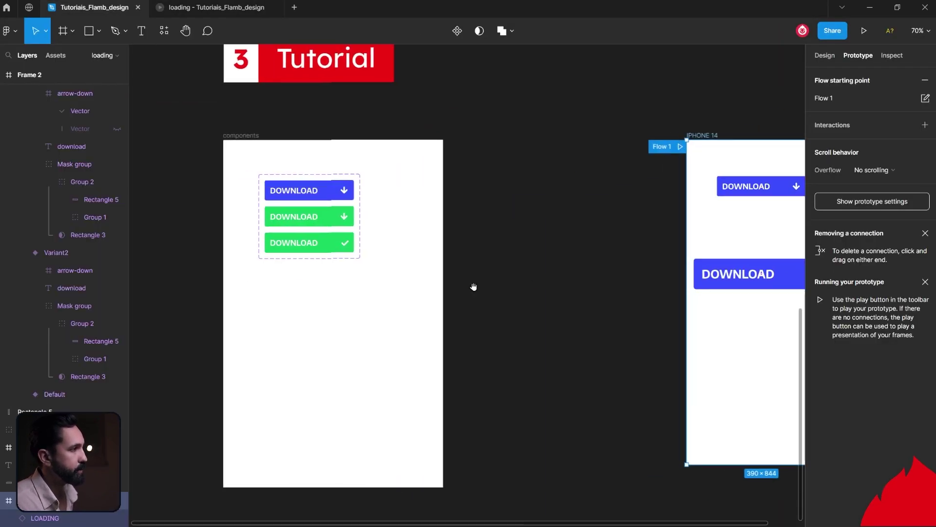
- Link the green loading variant to the checkmark variant with a prototype connection
scroll(266, 267, "up", 5)
left_click(351, 190)
left_click_drag(352, 196, 366, 237)
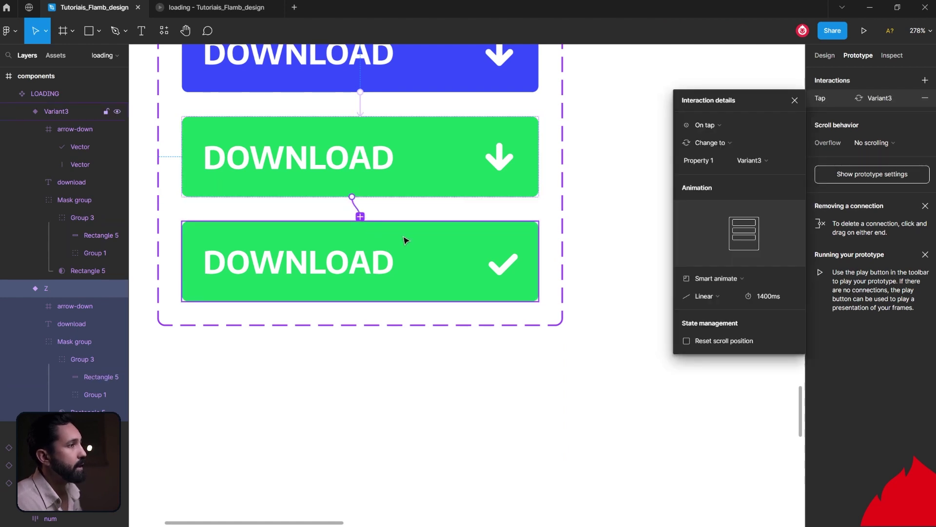
scroll(517, 152, "up", 2)
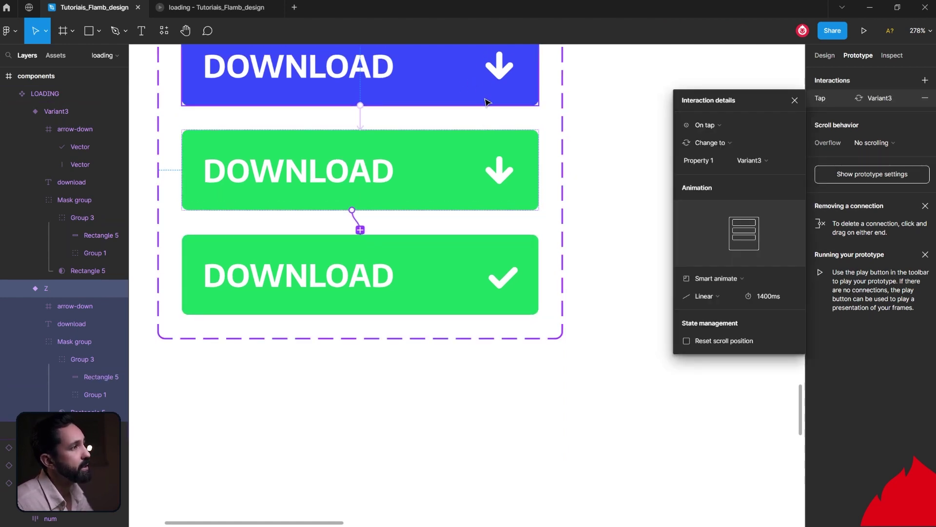
mouse_move(494, 185)
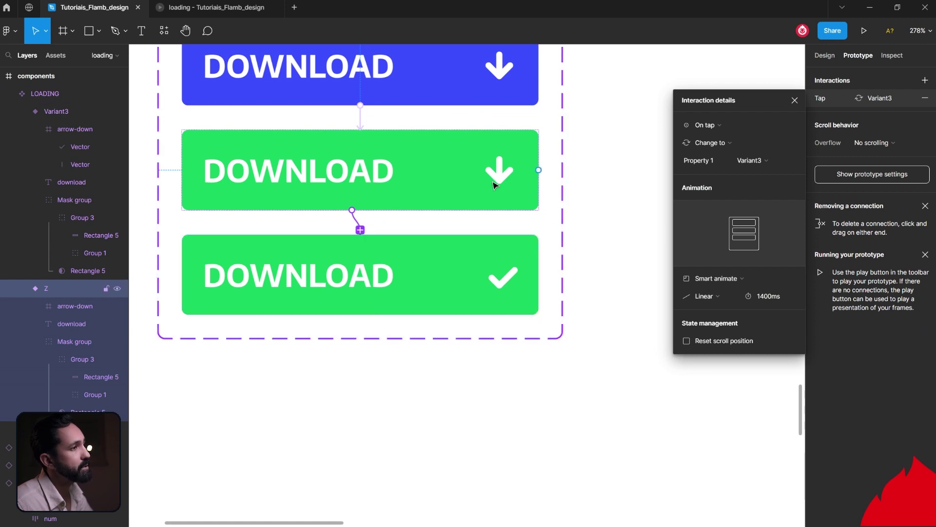
- Set the interaction to After delay 1ms with a 150ms Smart animate transition
left_click(702, 126)
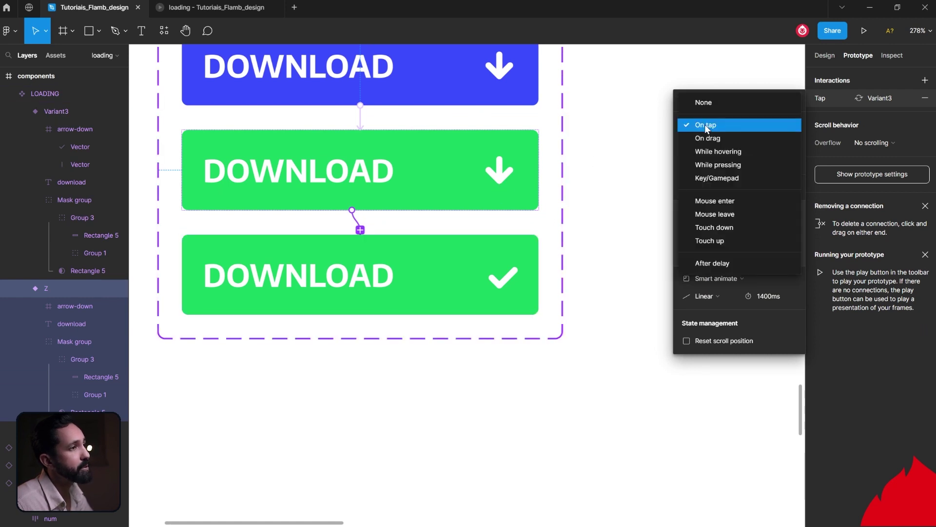
left_click(721, 265)
left_click(766, 125)
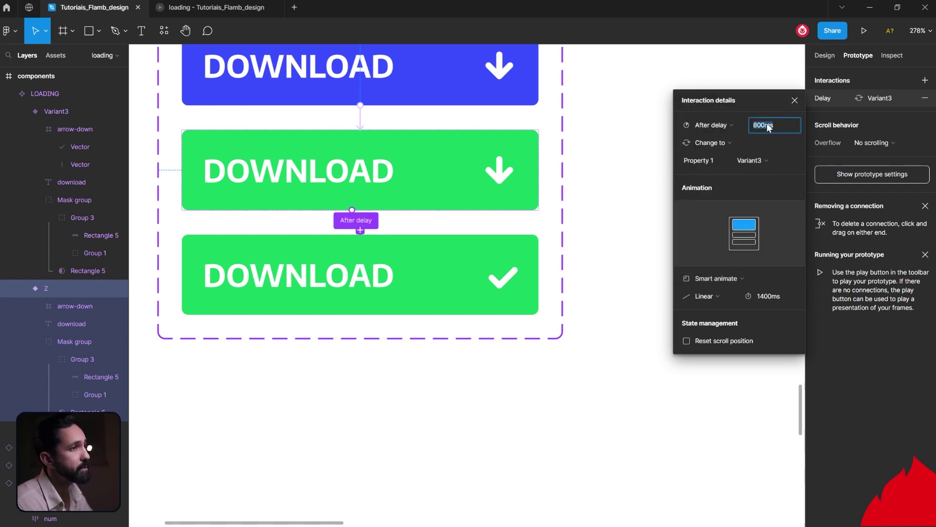
type("1")
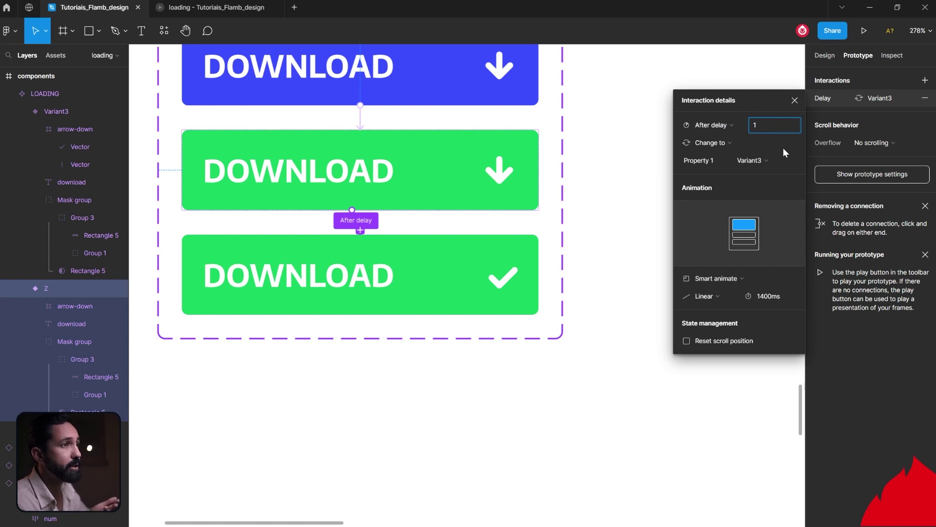
key("Return")
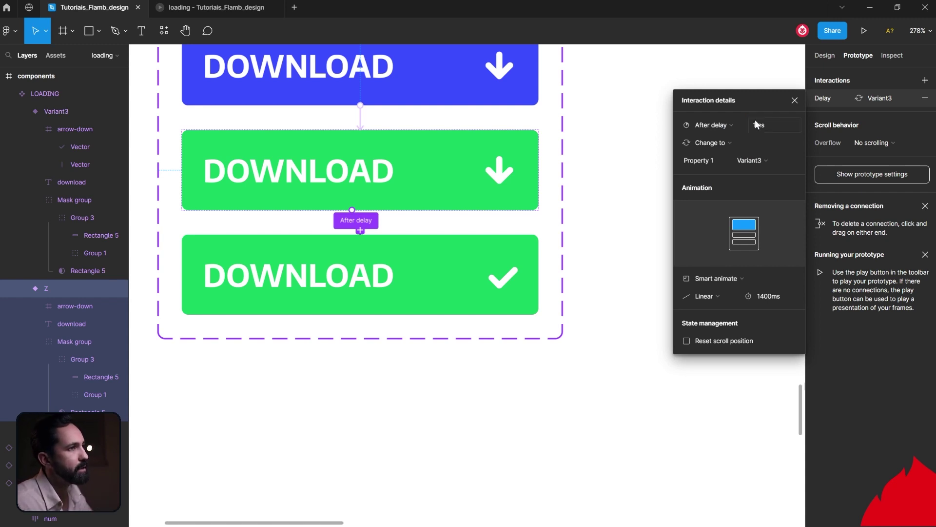
left_click(759, 125)
left_click(773, 299)
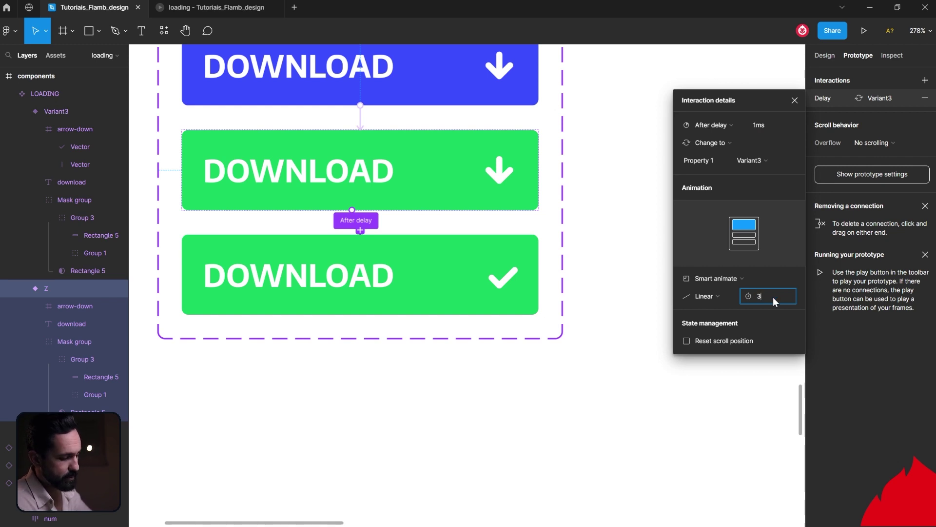
type("150")
key("Return")
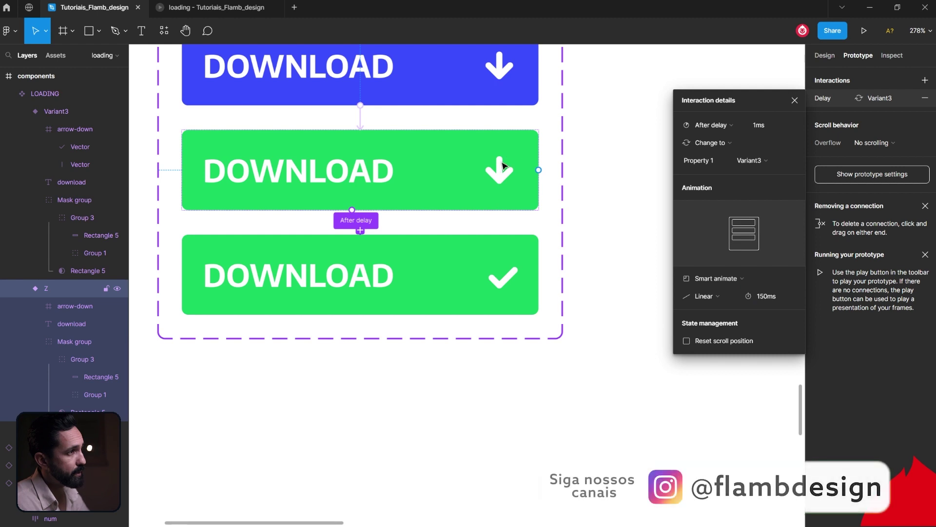
- Preview the loading prototype, tapping the small and large DOWNLOAD buttons to watch the green fill and checkmark
left_click(187, 7)
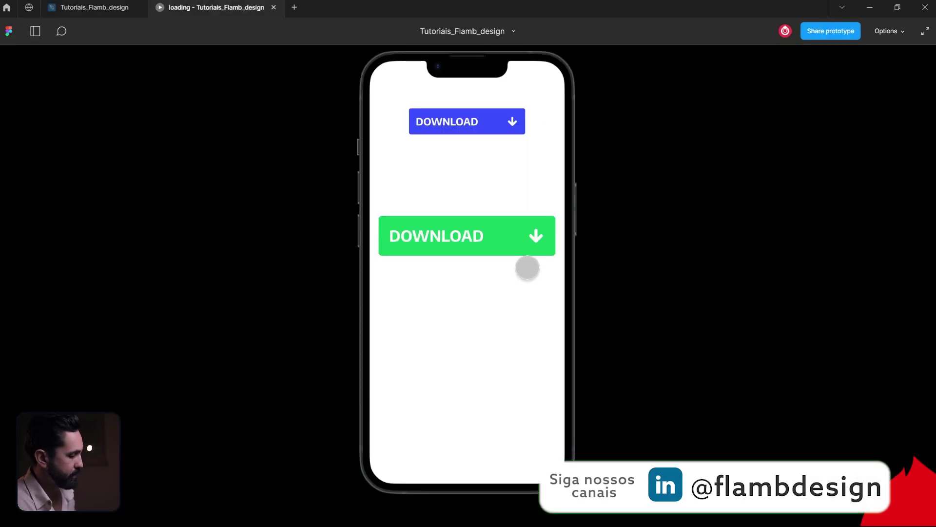
left_click(510, 233)
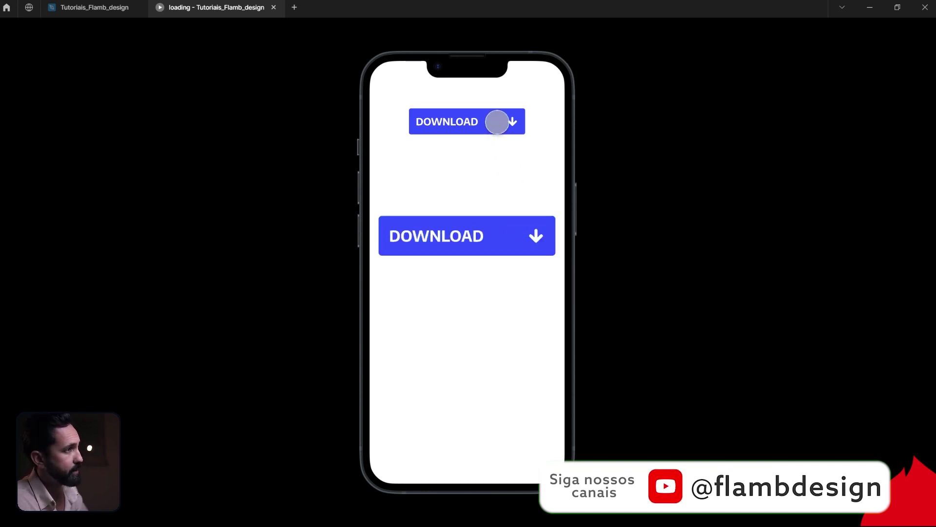
left_click(498, 122)
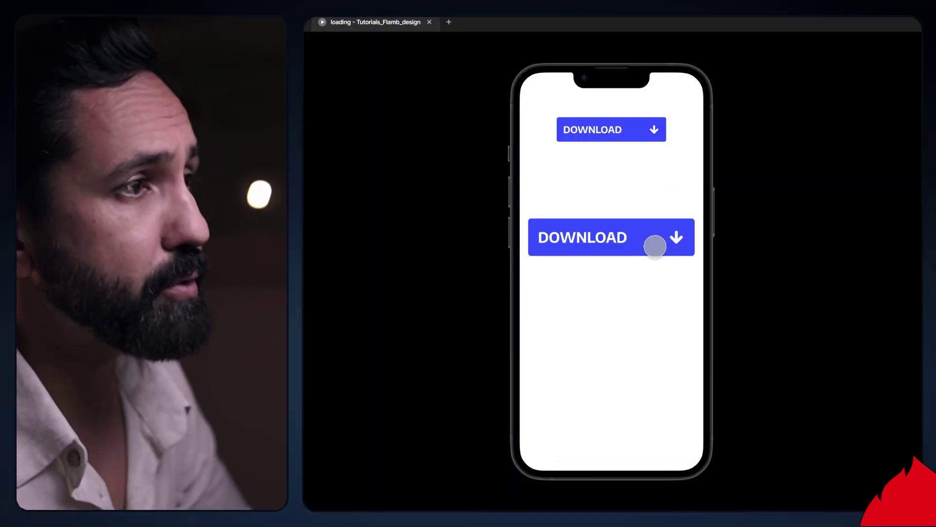
left_click(656, 245)
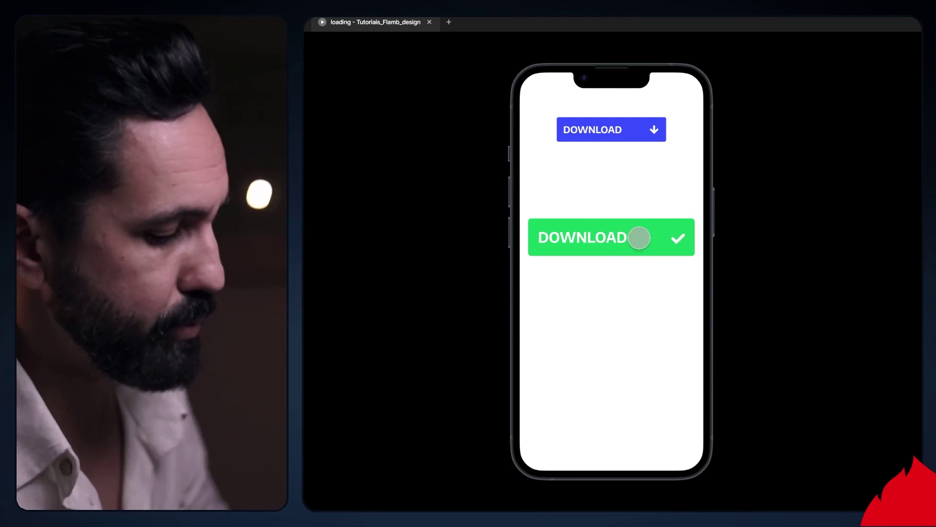
left_click(639, 238)
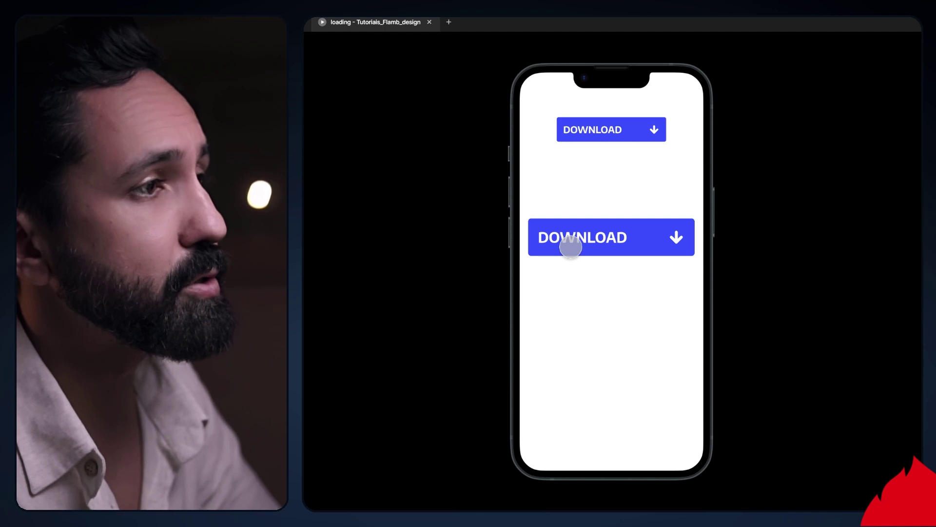
left_click(580, 230)
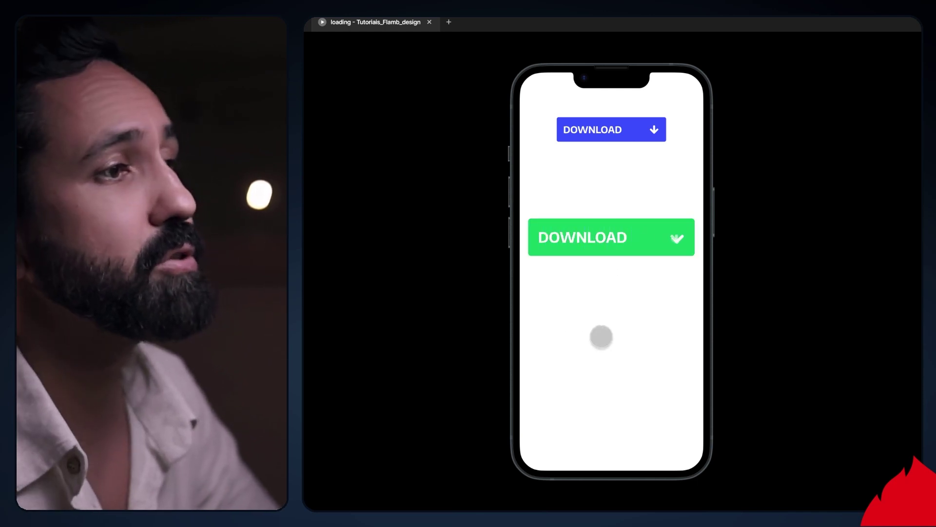